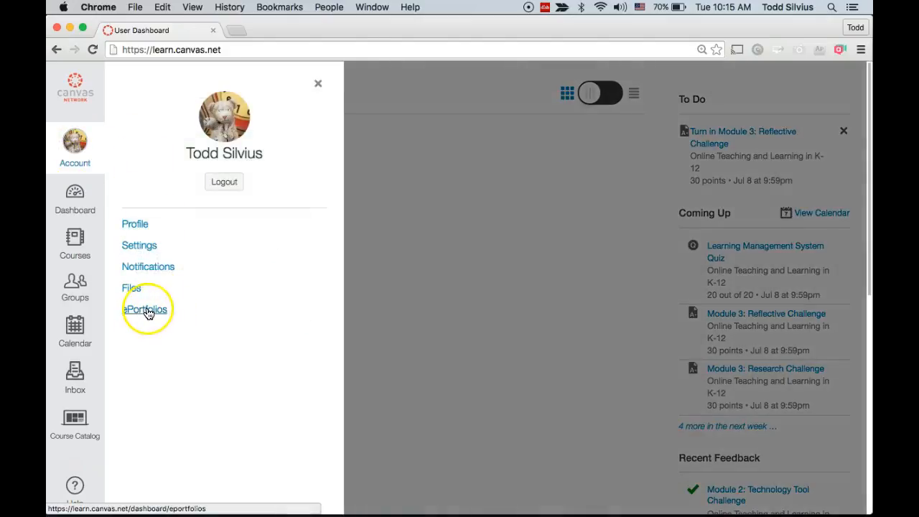
# Start a new ePortfolio and name it with the owner's surname followed by "Online K12 ePortfolio".
pyautogui.click(146, 310)
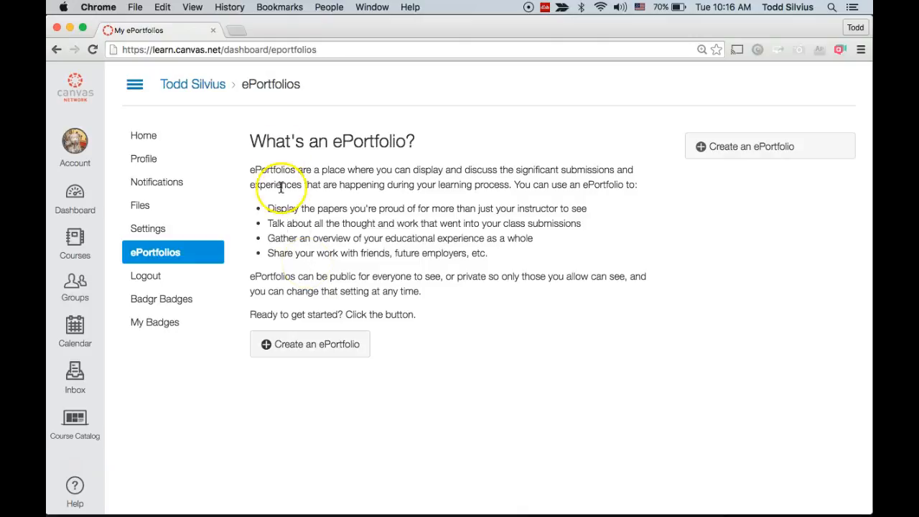
pyautogui.click(352, 346)
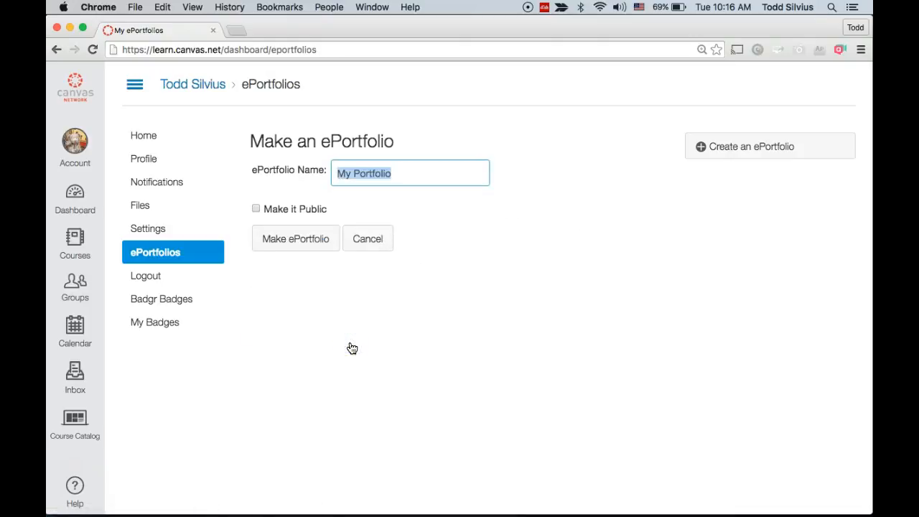
pyautogui.write('Silvisu')
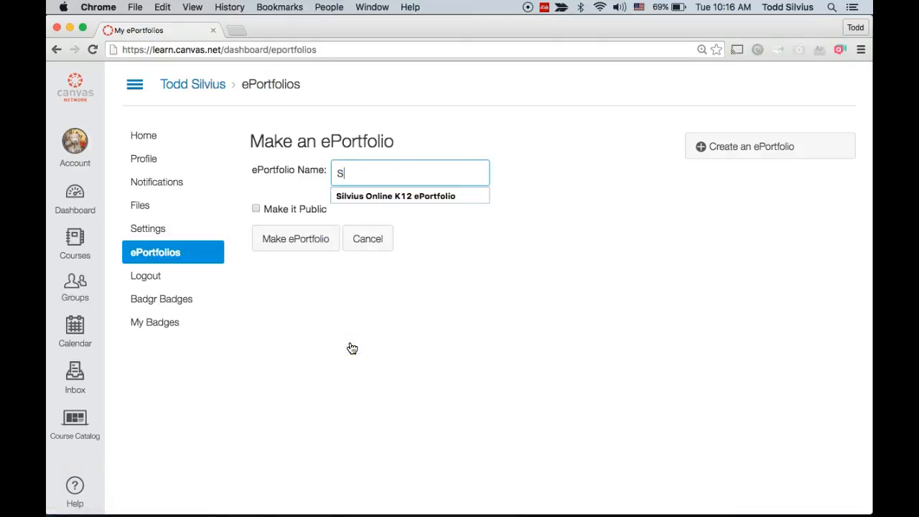
pyautogui.press('BackSpace')
pyautogui.press('BackSpace')
pyautogui.press('BackSpace')
pyautogui.write('us')
pyautogui.press('Down')
pyautogui.press('Return')
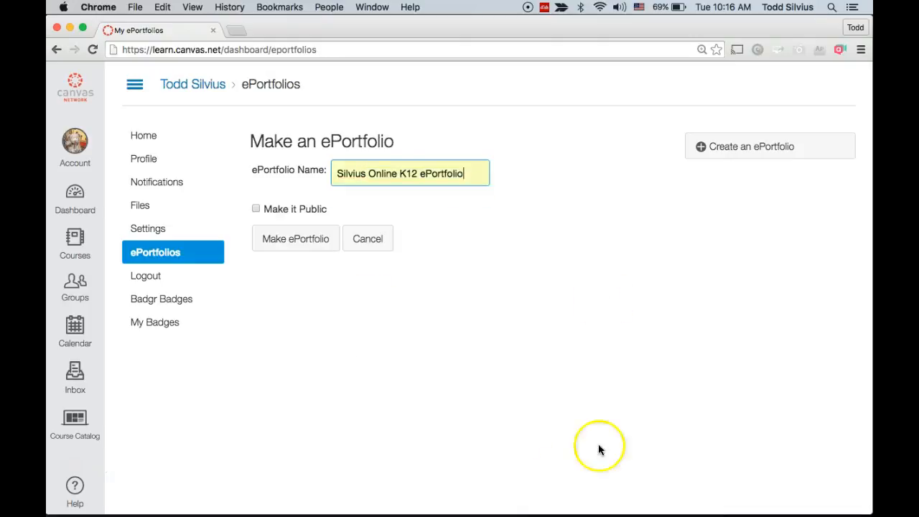
pyautogui.click(477, 282)
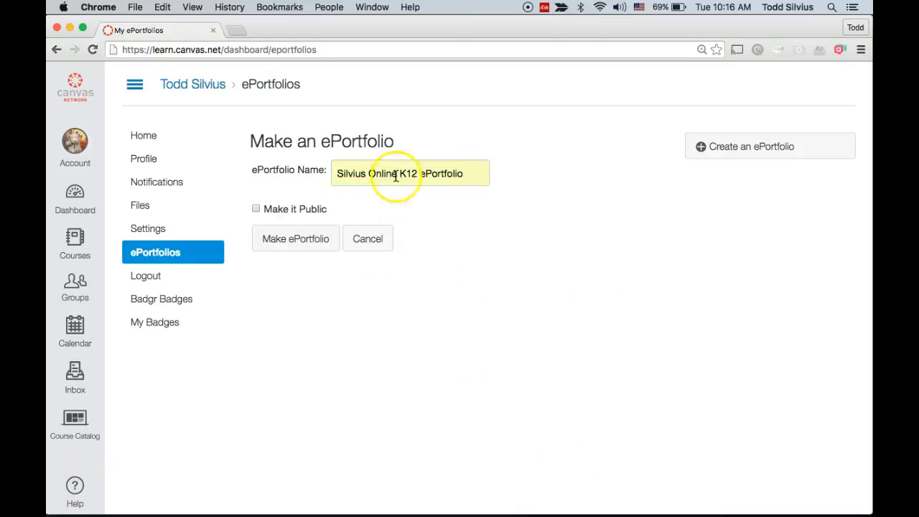
# Make the ePortfolio public, create it and dismiss the notification.
pyautogui.click(256, 208)
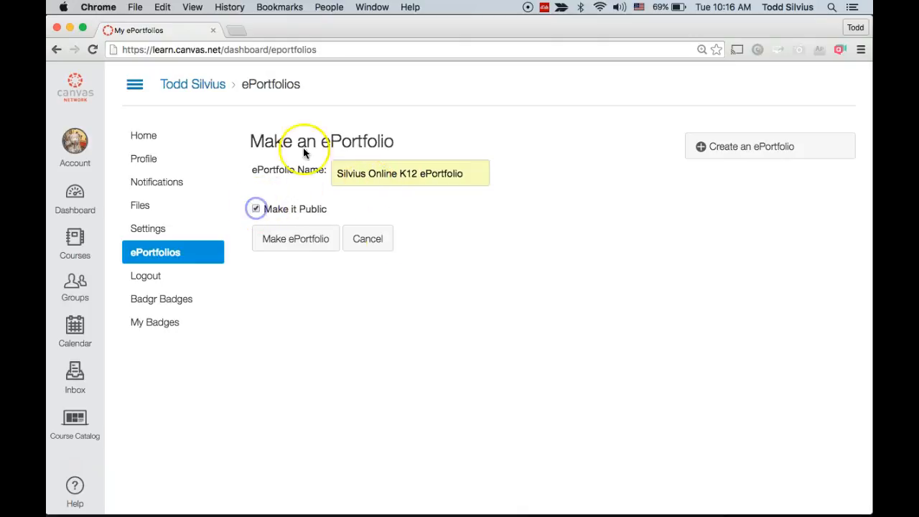
pyautogui.click(304, 242)
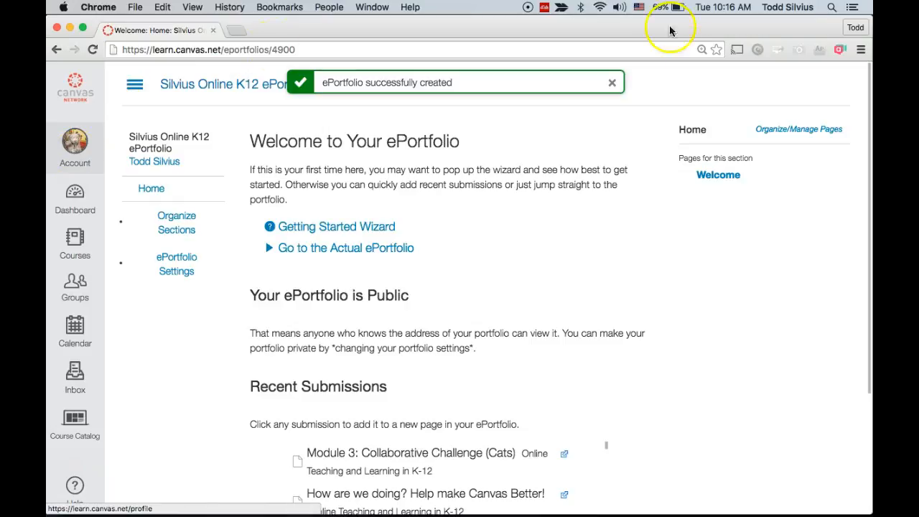
pyautogui.click(612, 83)
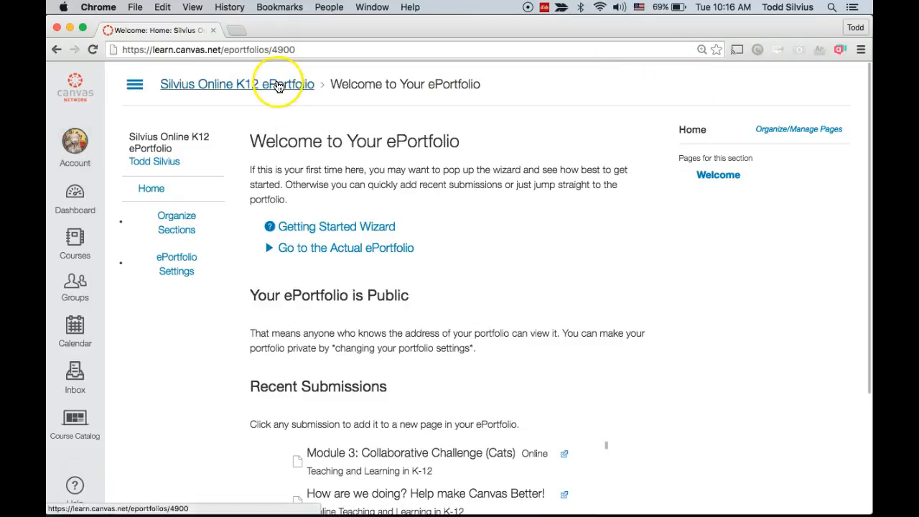
# Go to the account's list of ePortfolios and open the Online K12 ePortfolio from it.
pyautogui.click(82, 147)
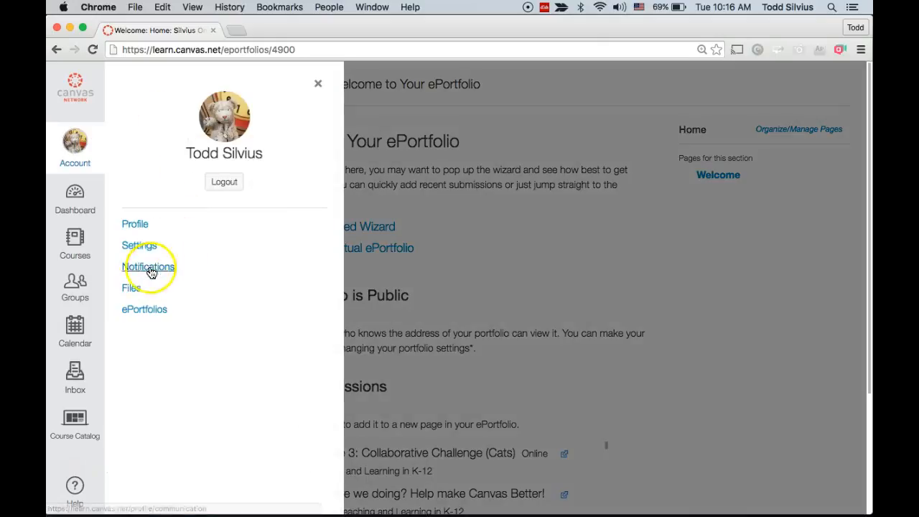
pyautogui.click(139, 311)
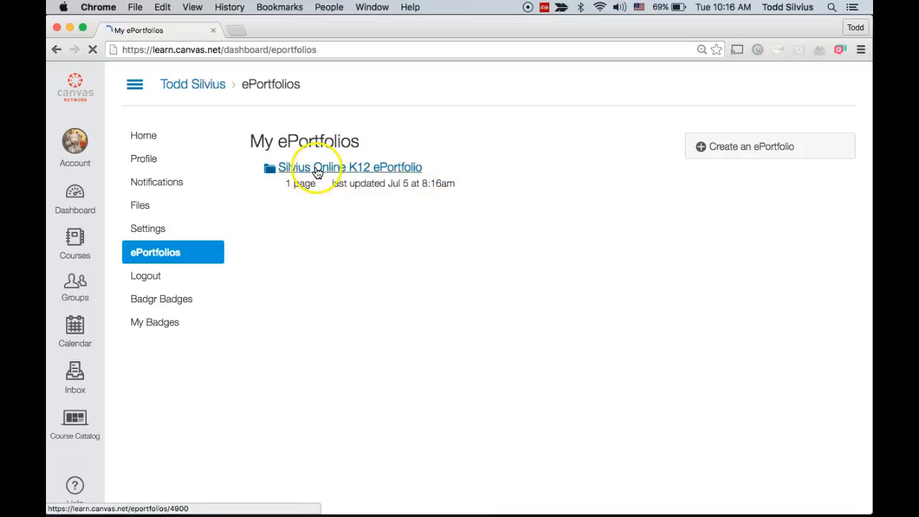
pyautogui.click(353, 172)
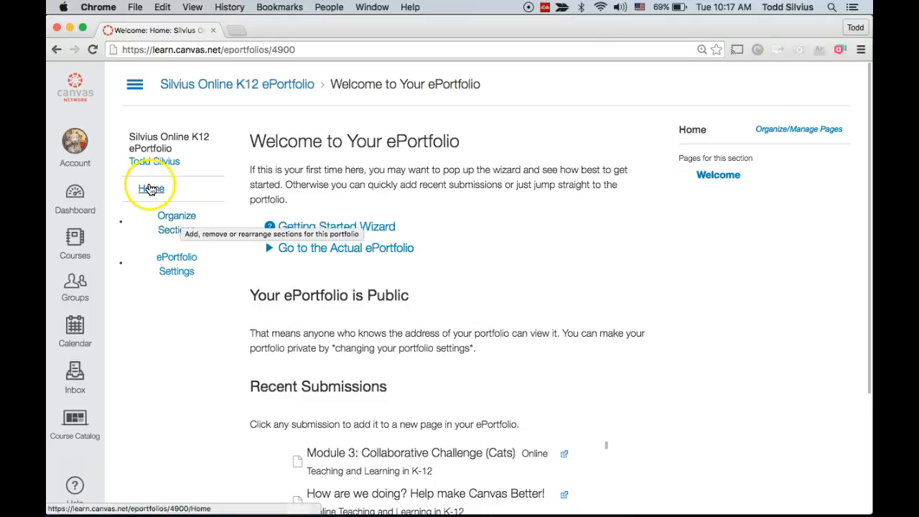
# Rename the ePortfolio's Home section to "Writing Submissions".
pyautogui.click(185, 230)
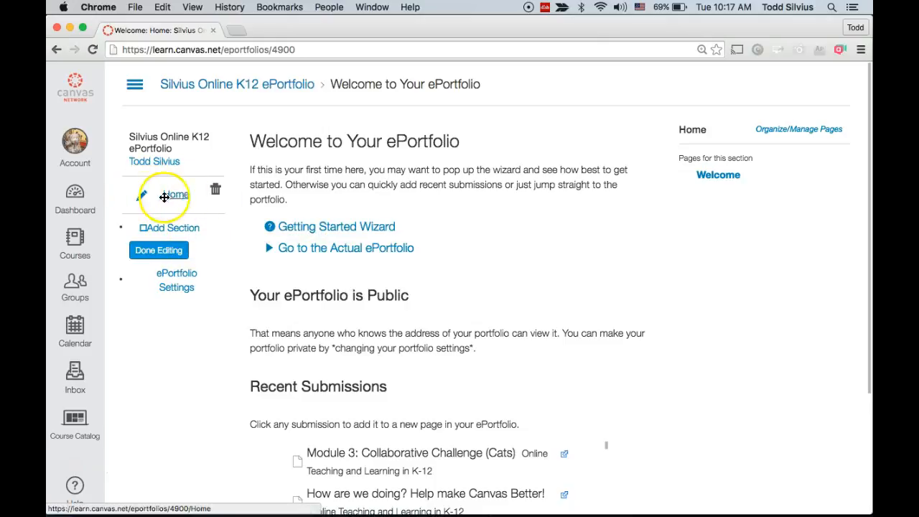
pyautogui.click(141, 197)
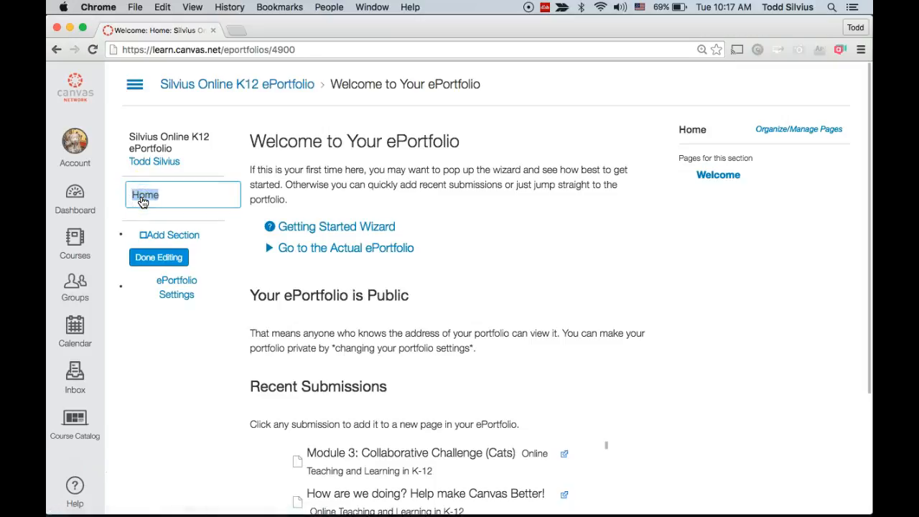
pyautogui.write('Writing Submissions')
pyautogui.press('Return')
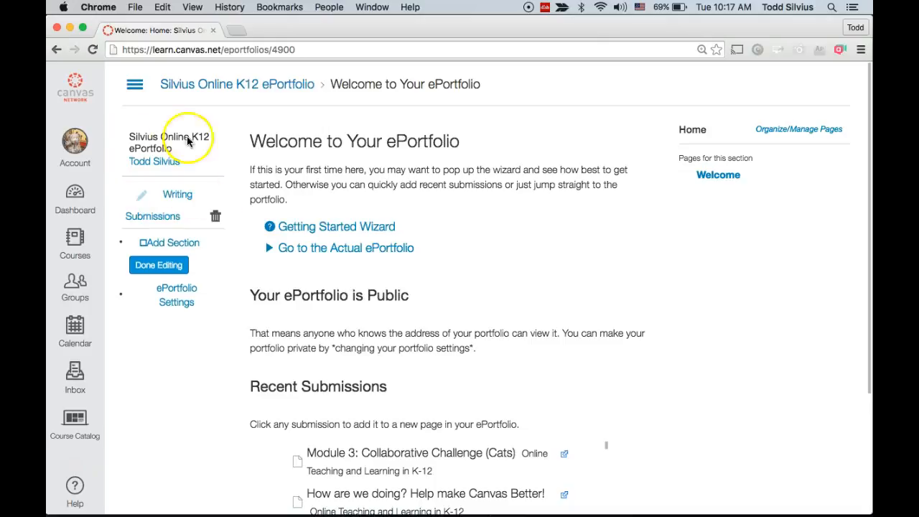
# Add a section named "Quiz Submissions" to the ePortfolio.
pyautogui.click(161, 246)
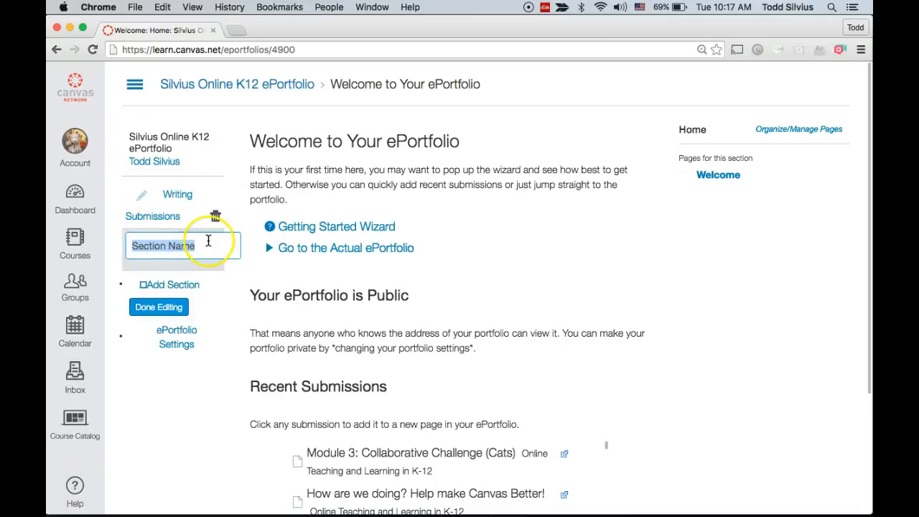
pyautogui.write('Quiz Submissions')
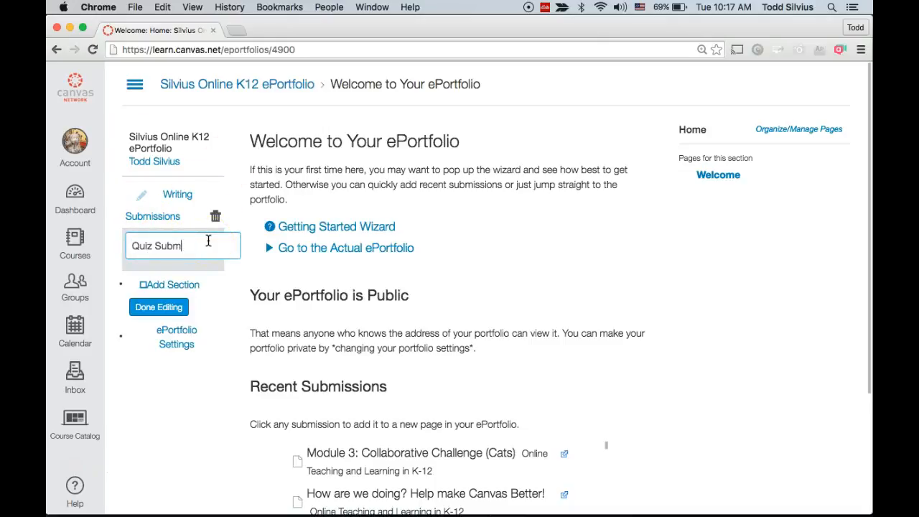
pyautogui.press('Return')
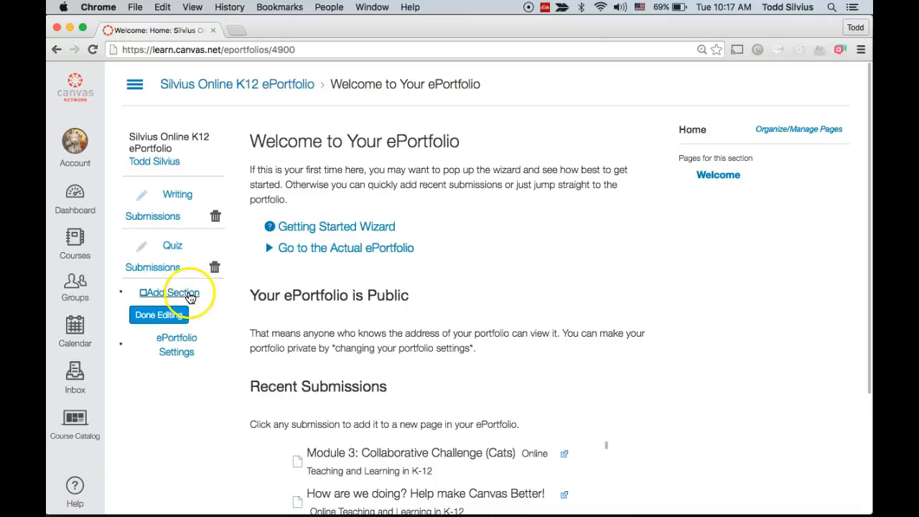
# Add a section named "Reflections" to the ePortfolio and finish editing the sections.
pyautogui.click(188, 289)
pyautogui.write('Reflection')
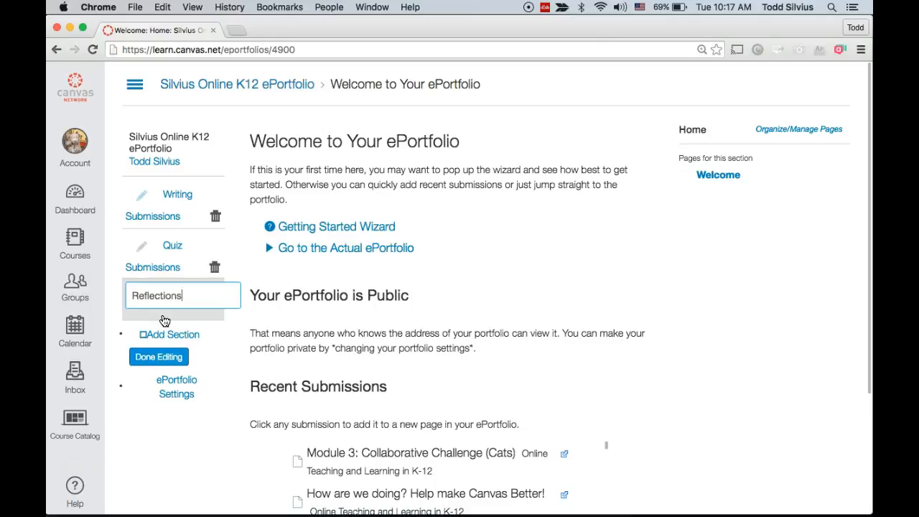
pyautogui.write('s')
pyautogui.press('super+a')
pyautogui.write('C')
pyautogui.press('BackSpace')
pyautogui.write('Reflect')
pyautogui.press('BackSpace')
pyautogui.press('BackSpace')
pyautogui.press('BackSpace')
pyautogui.write('ections')
pyautogui.press('Return')
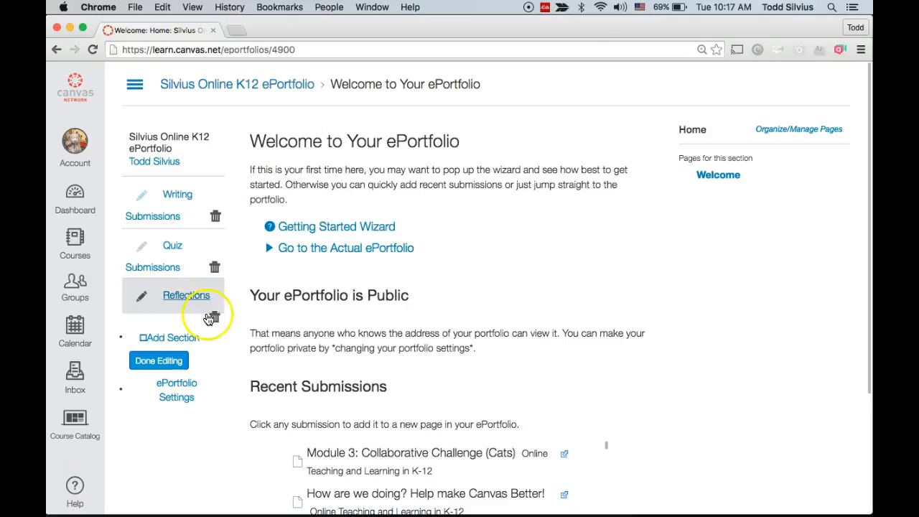
pyautogui.click(167, 359)
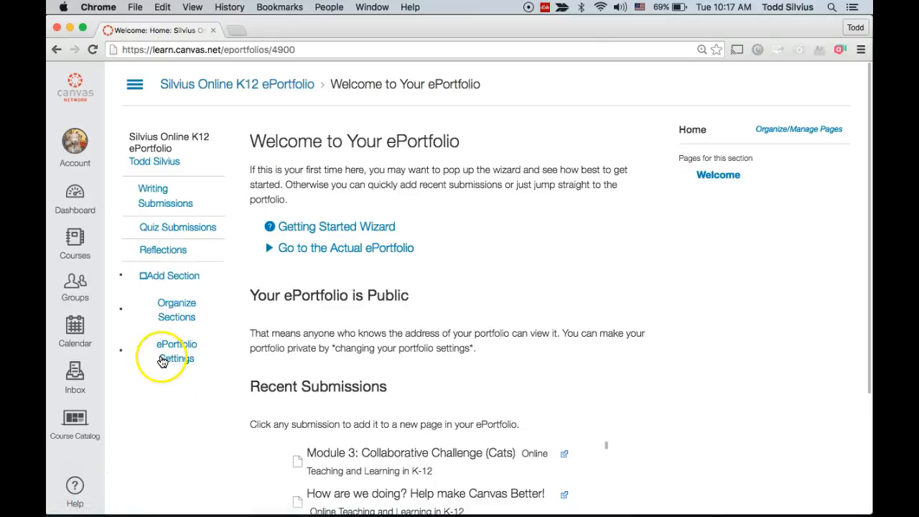
# Open the Reflections section and its new page.
pyautogui.click(170, 255)
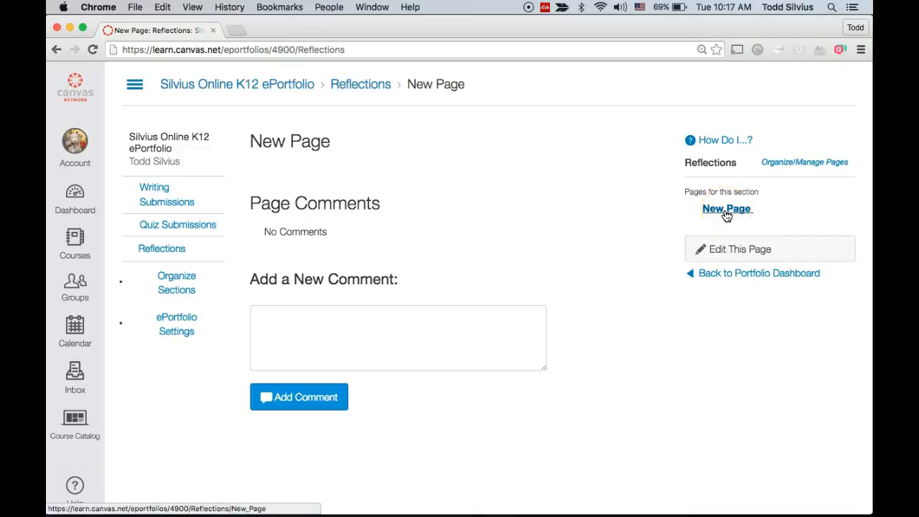
pyautogui.click(727, 210)
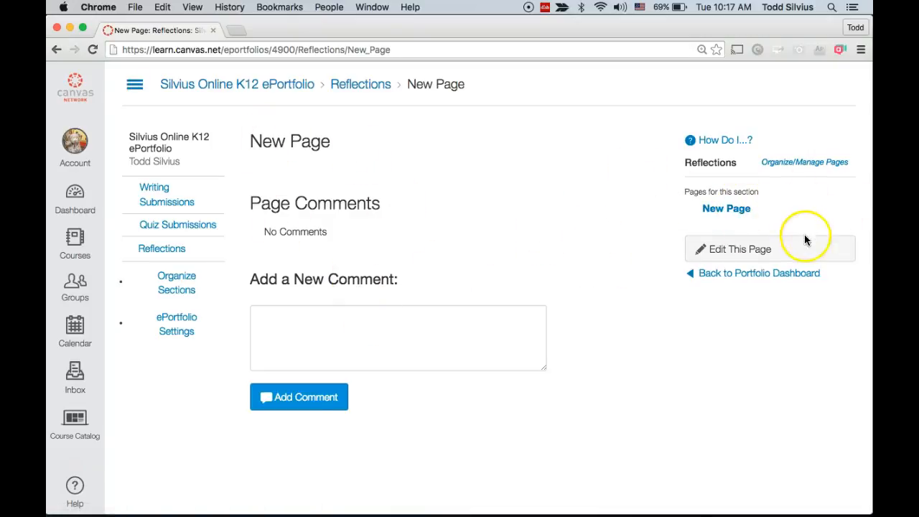
# Rename the new page in the Reflections section's page list to "Mid-course Reflections".
pyautogui.click(797, 165)
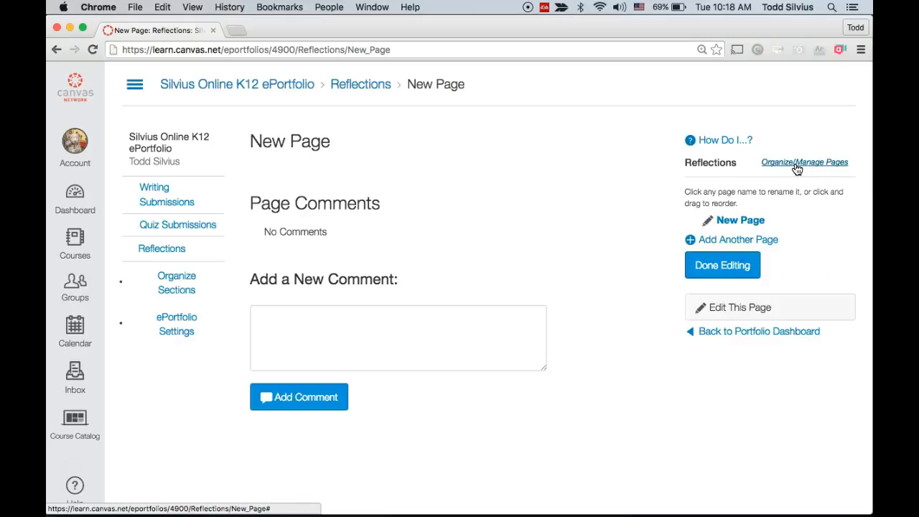
pyautogui.click(707, 227)
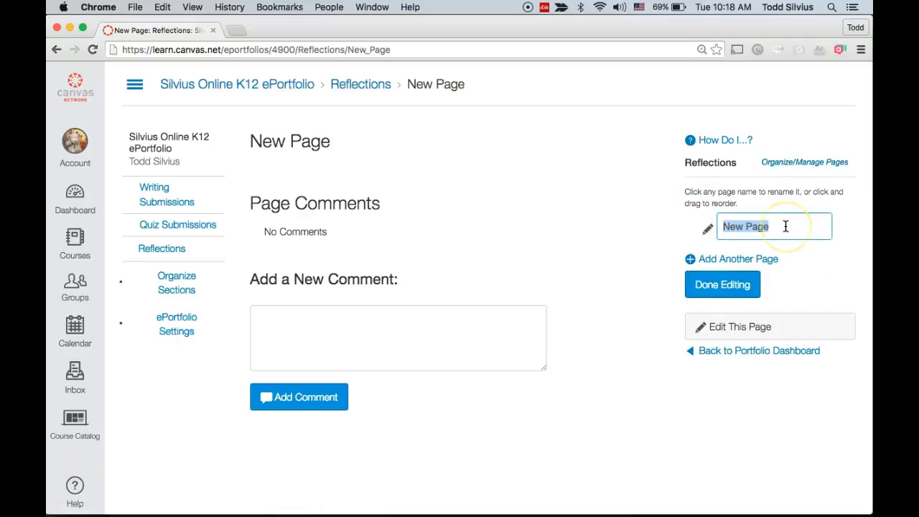
pyautogui.write('Mid')
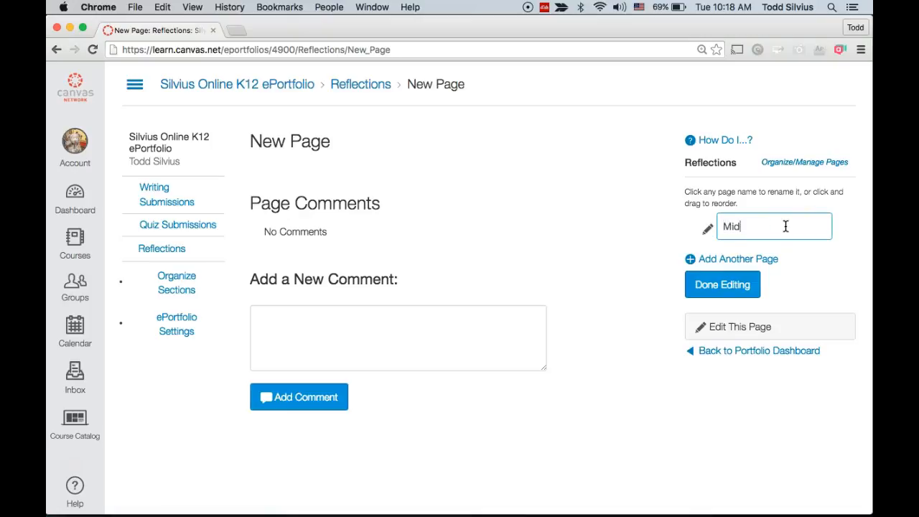
pyautogui.write('-course Reflections')
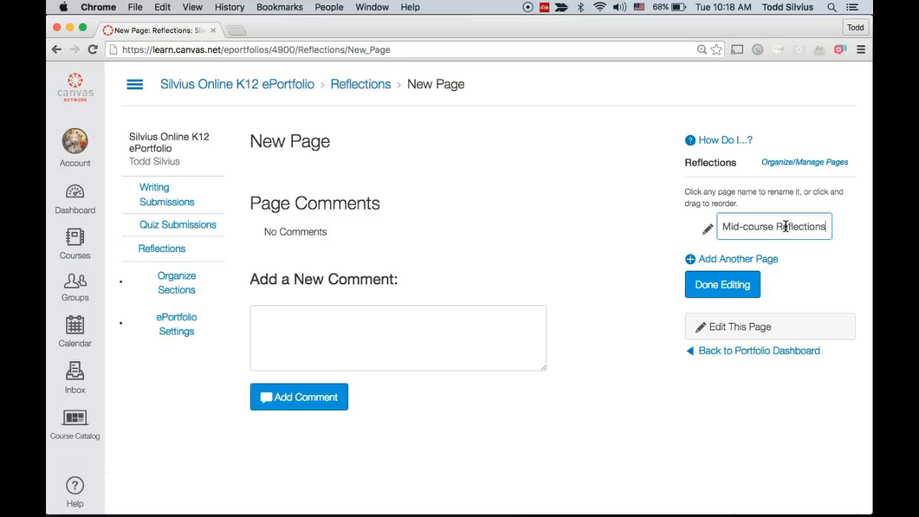
pyautogui.click(722, 283)
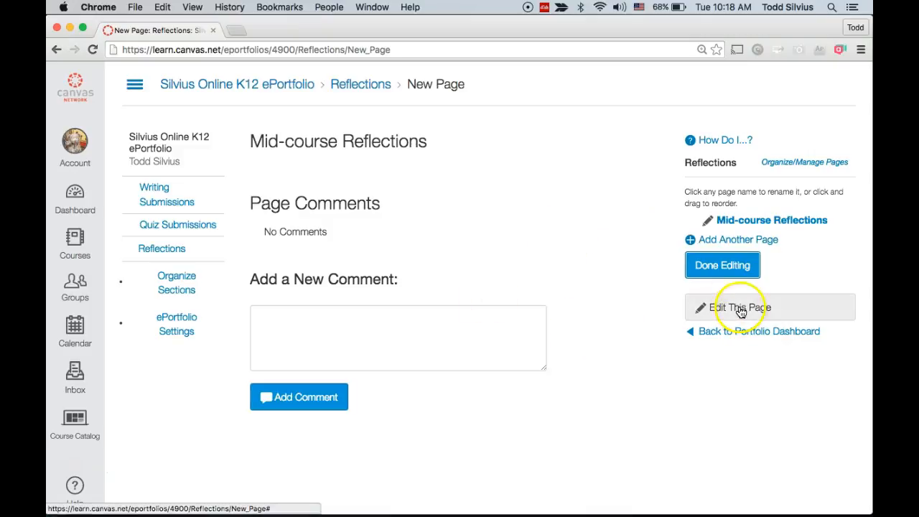
# Edit the Reflections page and add rich text content reading "Type reflection here....".
pyautogui.click(691, 310)
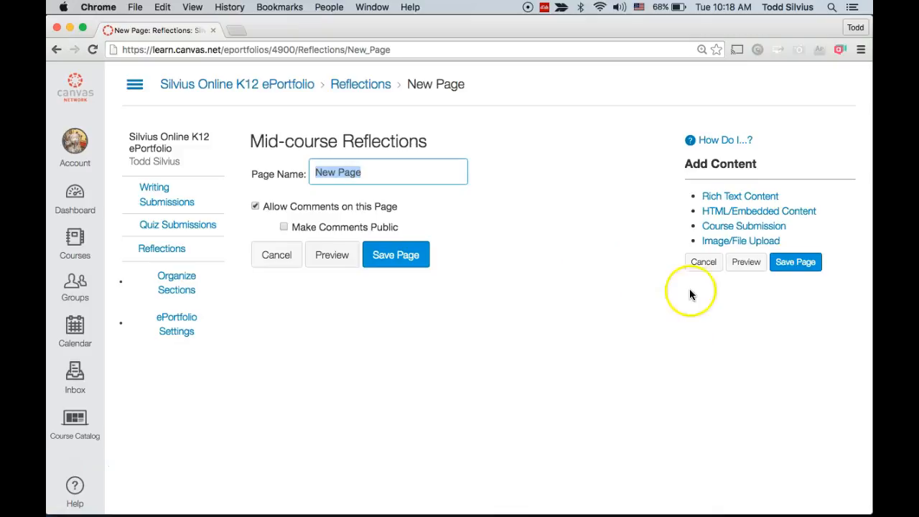
pyautogui.click(726, 197)
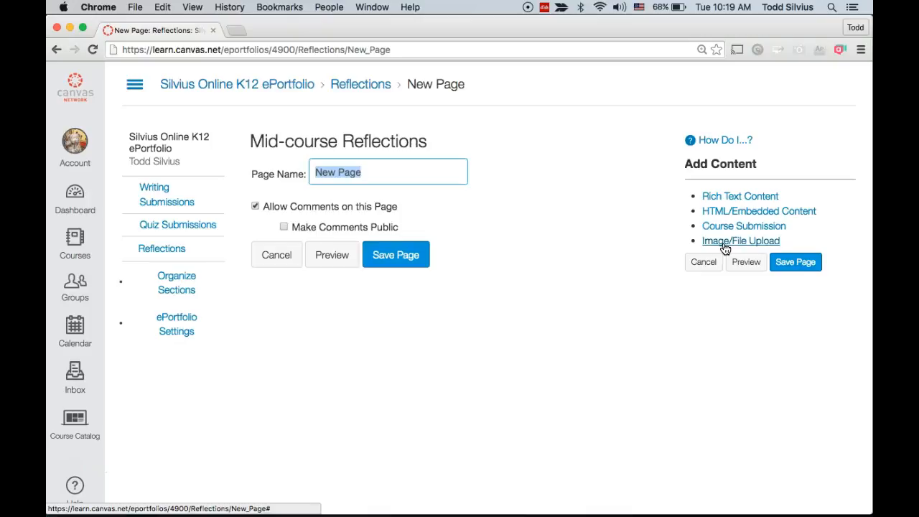
pyautogui.click(723, 199)
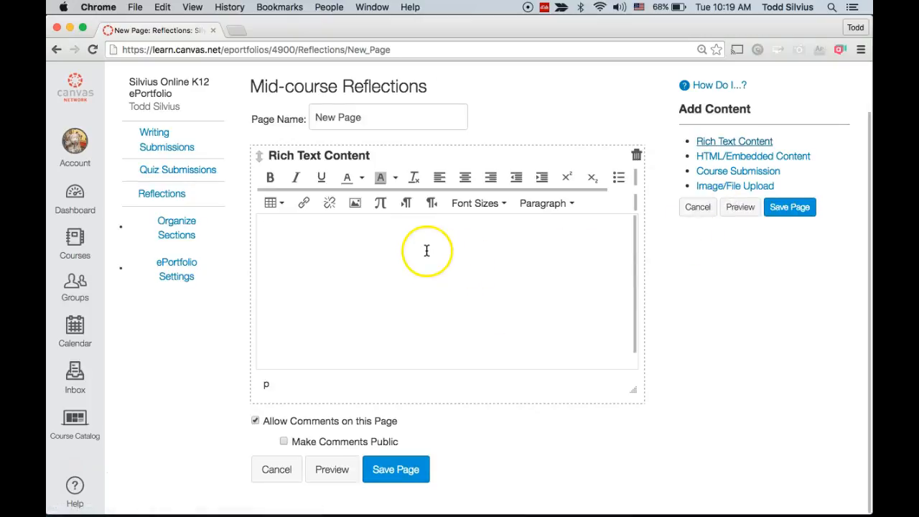
pyautogui.write('Type')
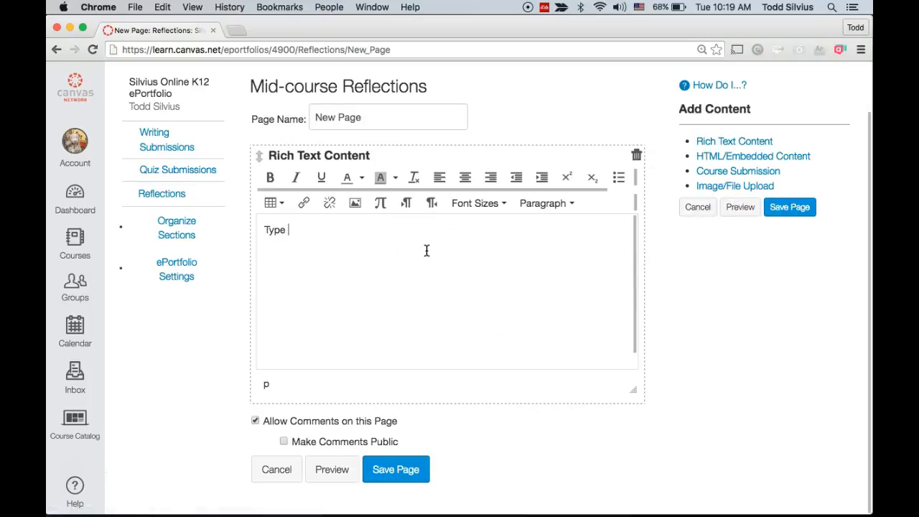
pyautogui.write(' reflection here....')
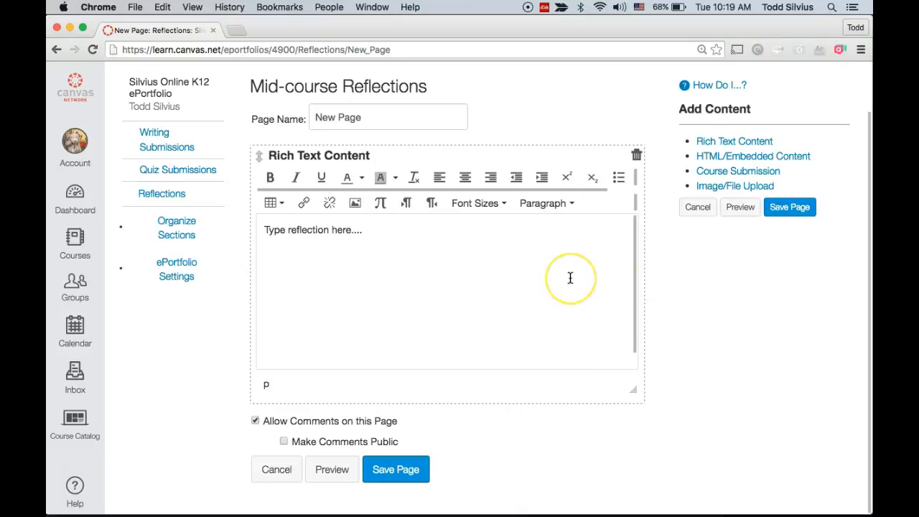
# Set the page name to "Reflection July, 2016" and save the page.
pyautogui.click(384, 115)
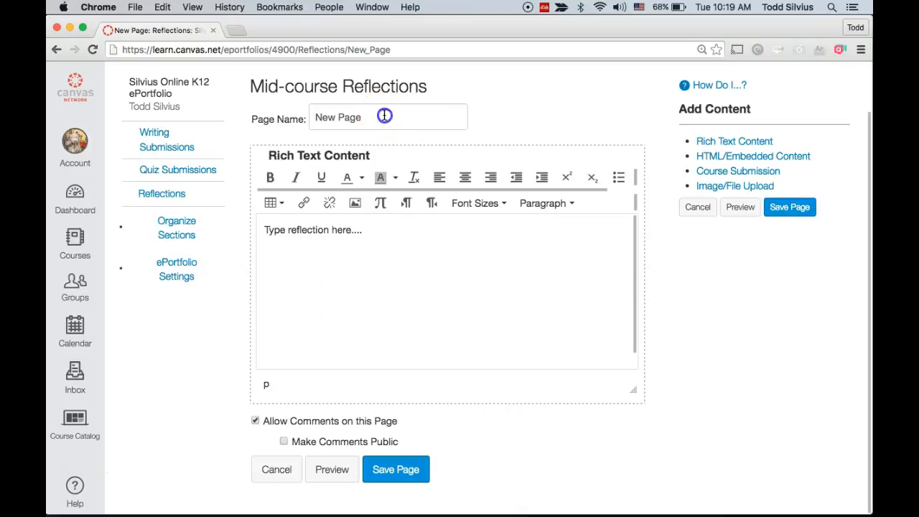
pyautogui.press('super+a')
pyautogui.write('Re')
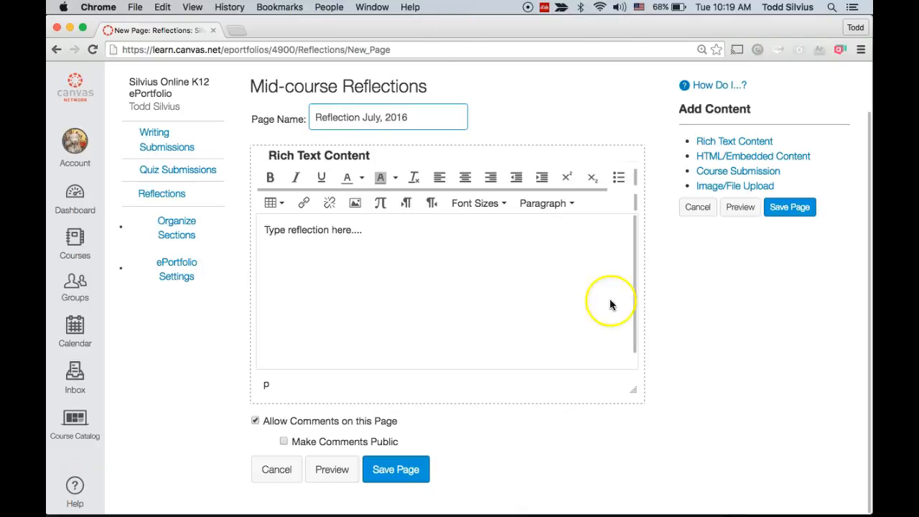
pyautogui.click(400, 471)
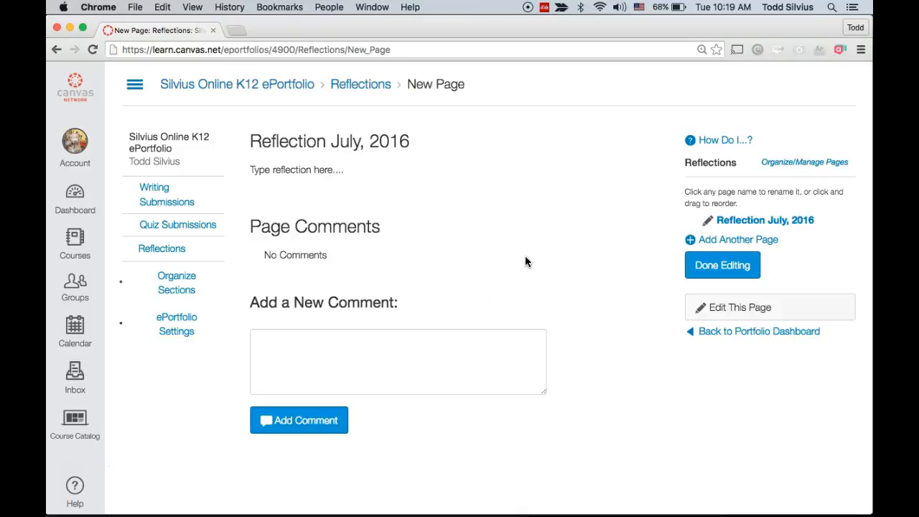
# Add another page to the Writing Submissions section with the default name, and delete that page again.
pyautogui.click(146, 190)
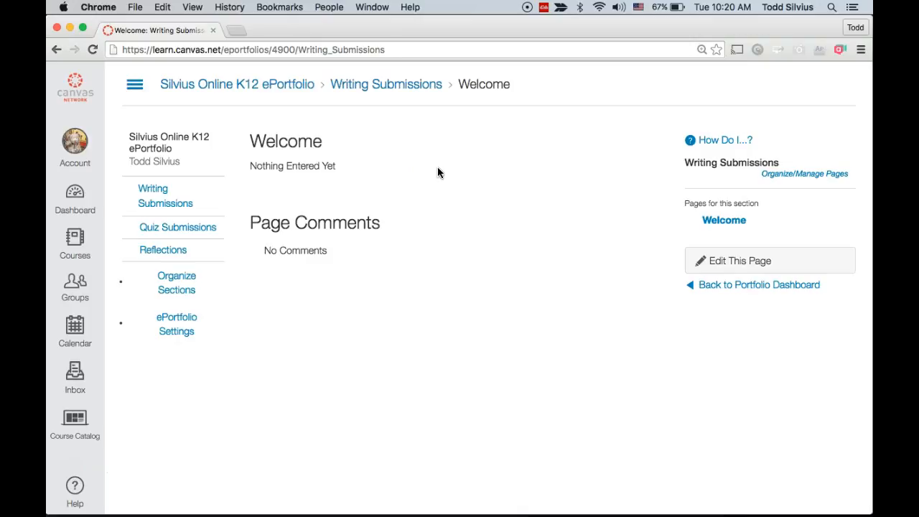
pyautogui.click(734, 224)
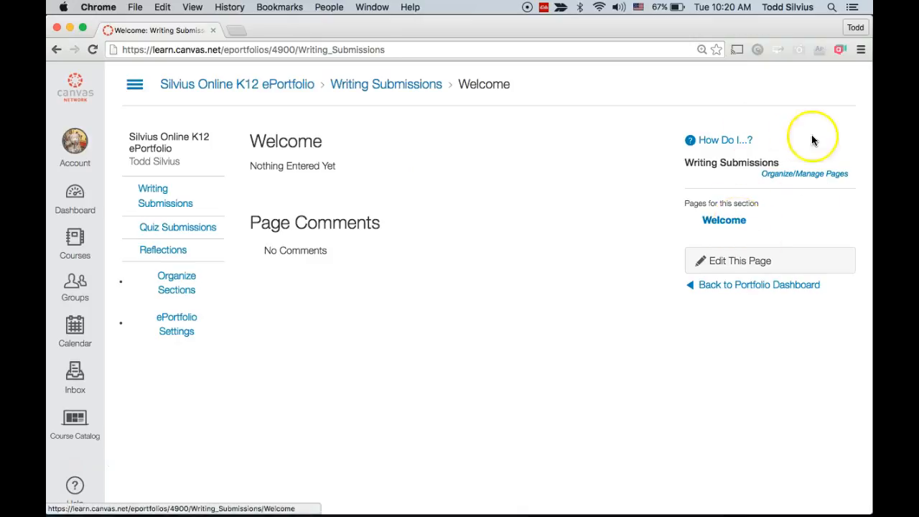
pyautogui.click(795, 176)
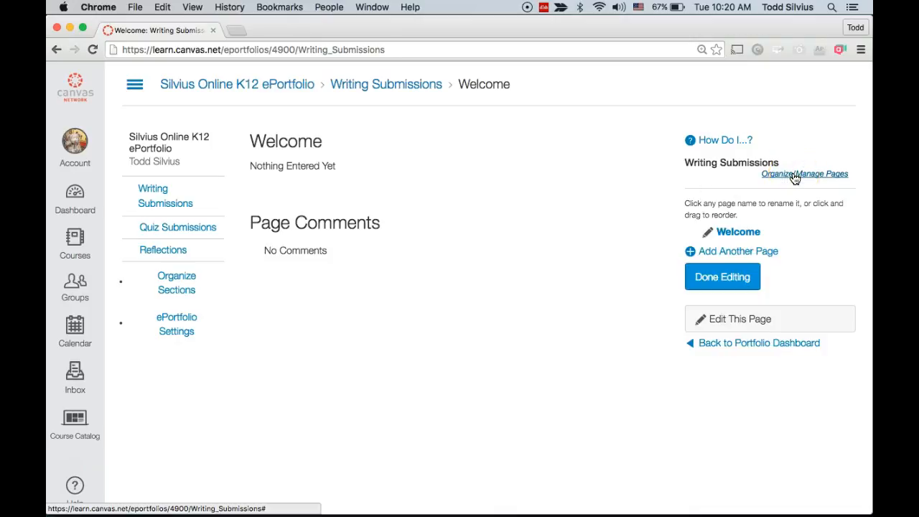
pyautogui.click(749, 251)
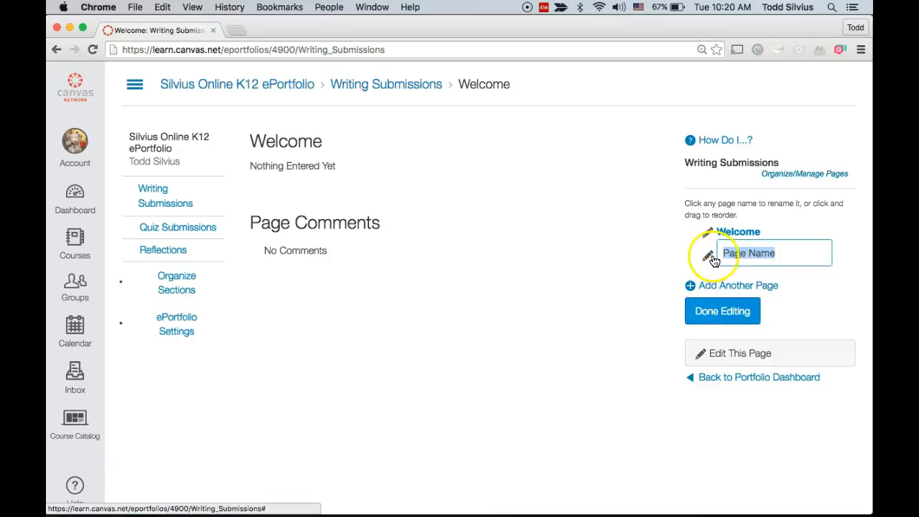
pyautogui.click(646, 290)
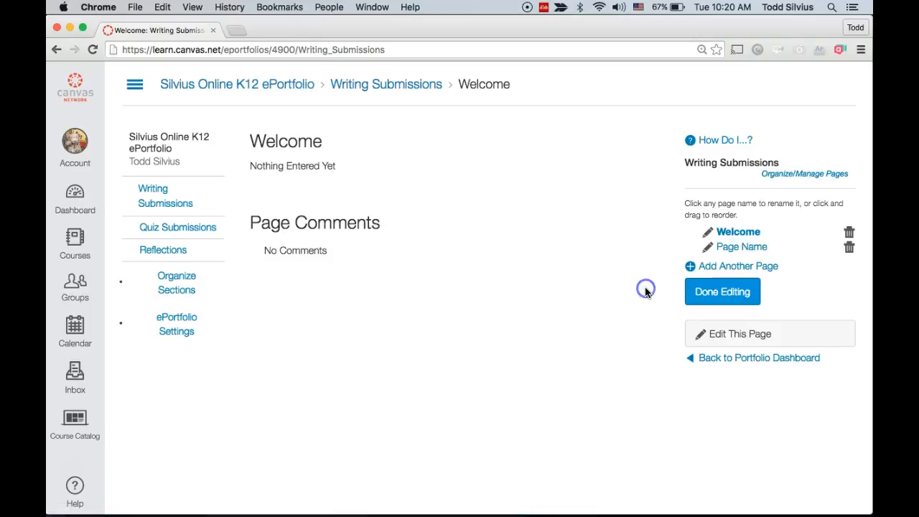
pyautogui.click(850, 246)
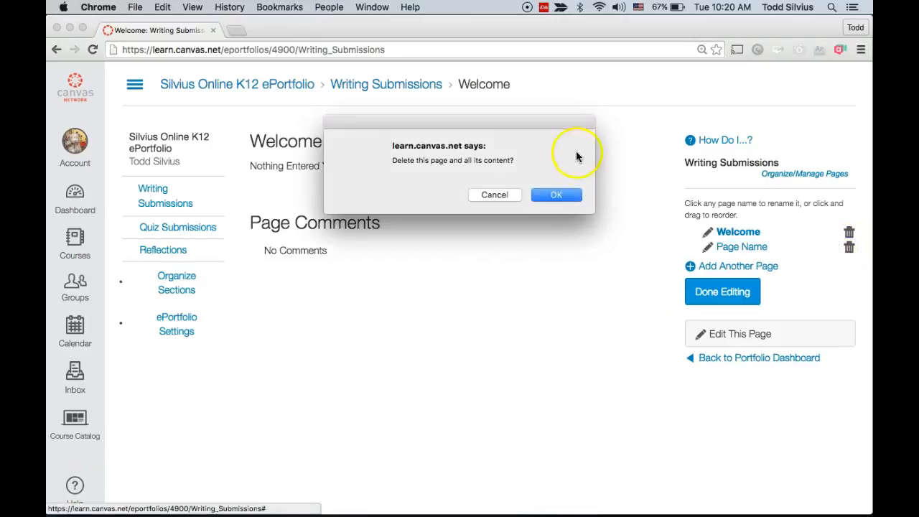
pyautogui.click(558, 195)
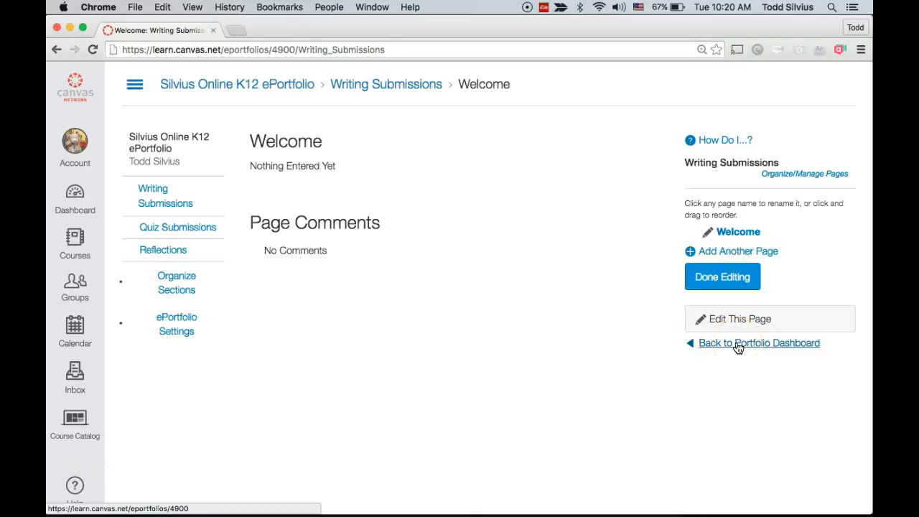
# From the portfolio dashboard's recent submissions, add "Module 1: Technology Tool Challenge" as a page in the Writing Submissions section.
pyautogui.click(738, 344)
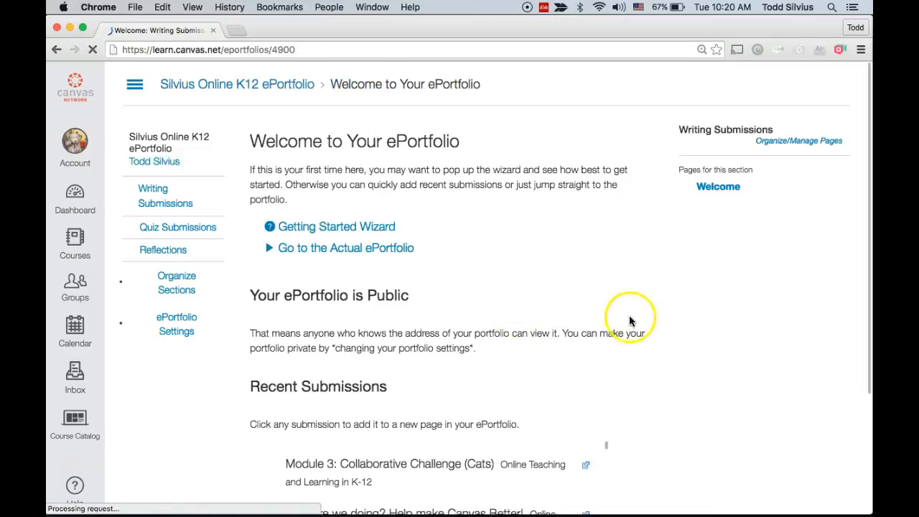
pyautogui.scroll(-5, 632, 316)
pyautogui.scroll(-10, 461, 353)
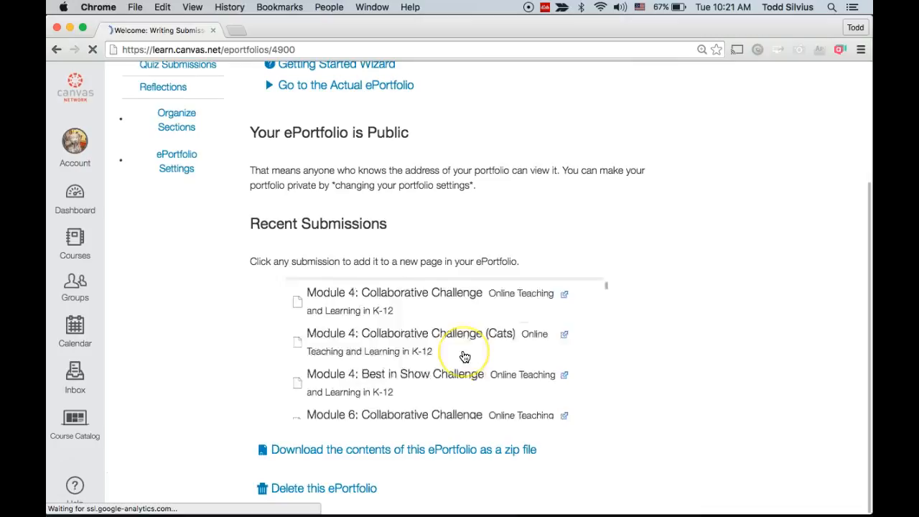
pyautogui.scroll(-5, 464, 355)
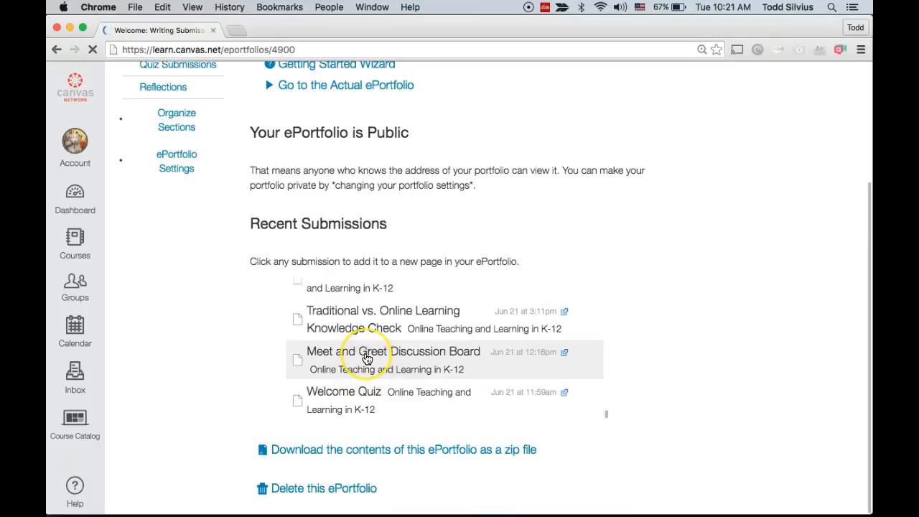
pyautogui.scroll(1, 366, 359)
pyautogui.click(359, 382)
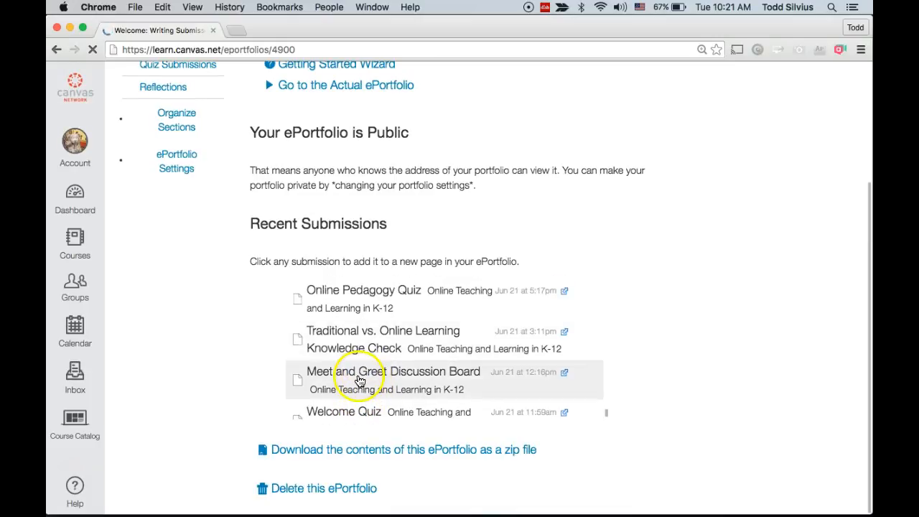
pyautogui.scroll(2, 360, 381)
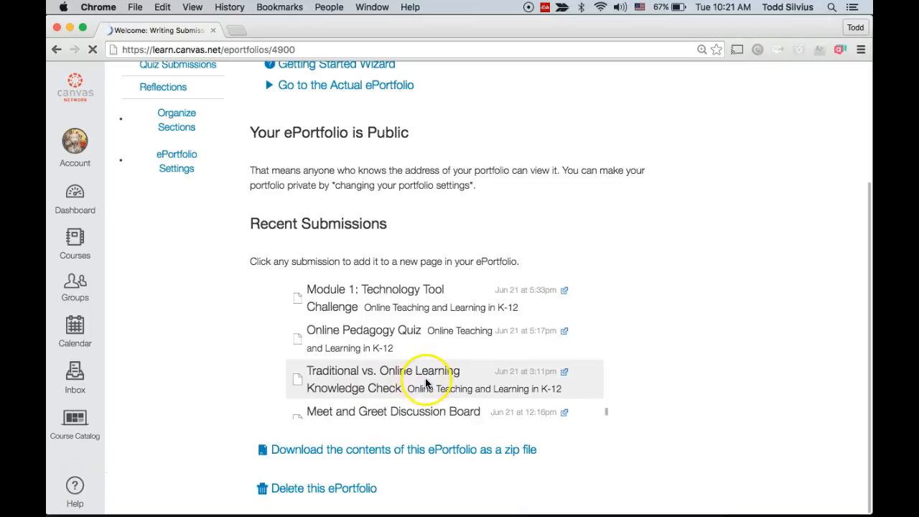
pyautogui.scroll(2, 424, 328)
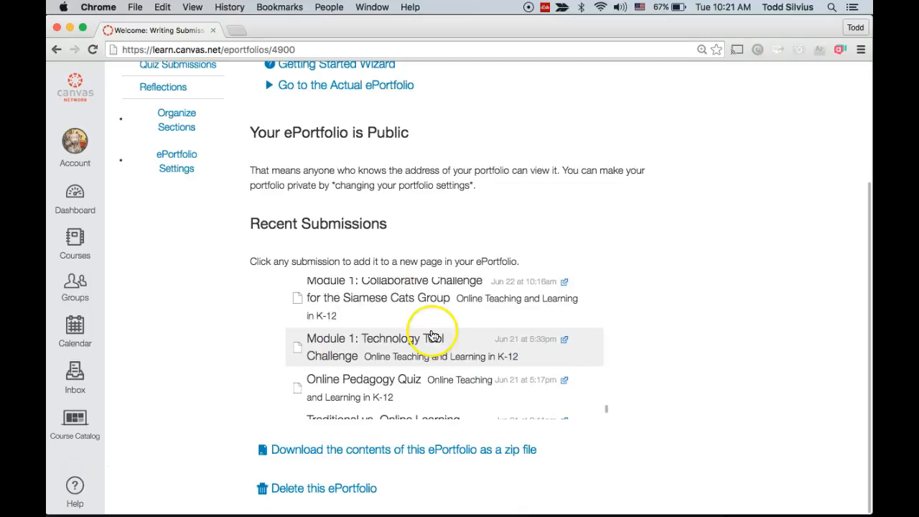
pyautogui.click(393, 342)
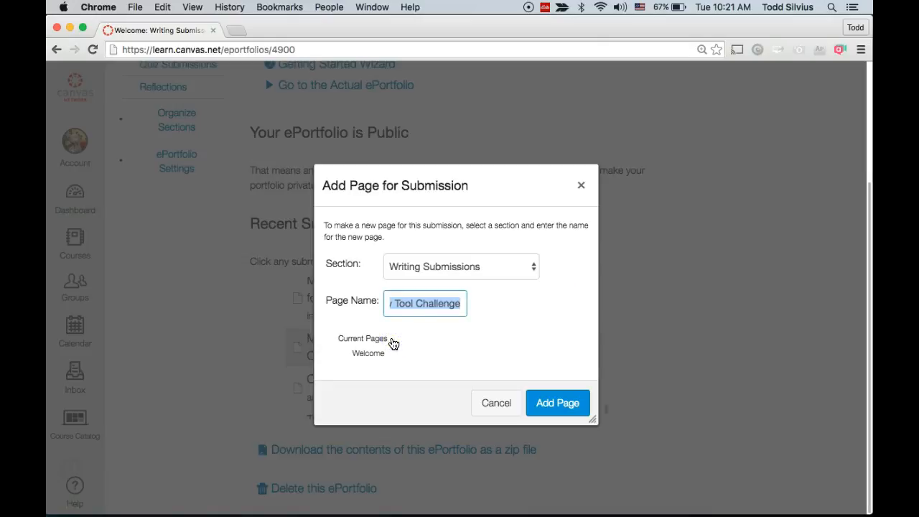
pyautogui.click(451, 268)
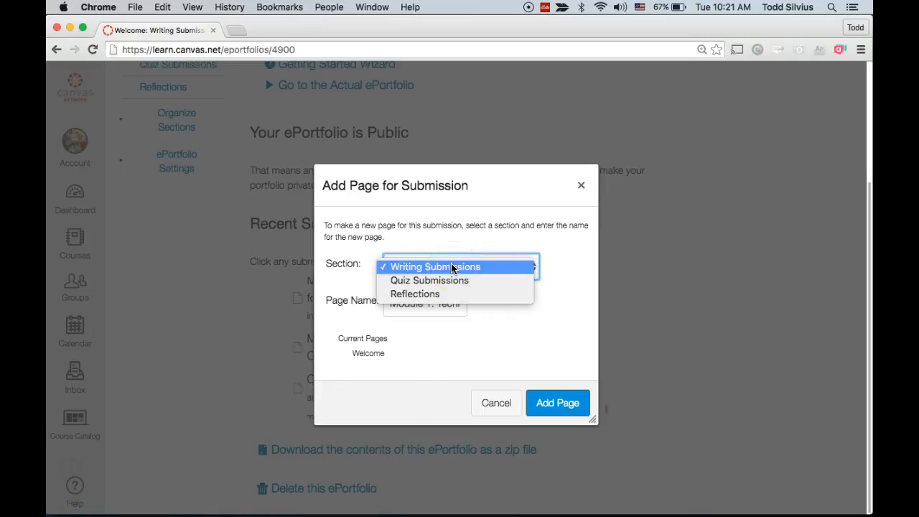
pyautogui.click(463, 221)
pyautogui.click(463, 235)
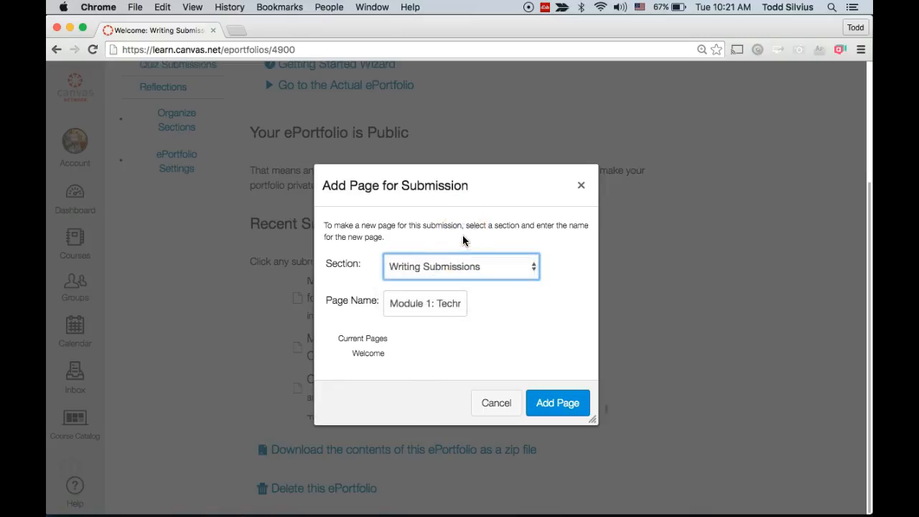
pyautogui.click(559, 405)
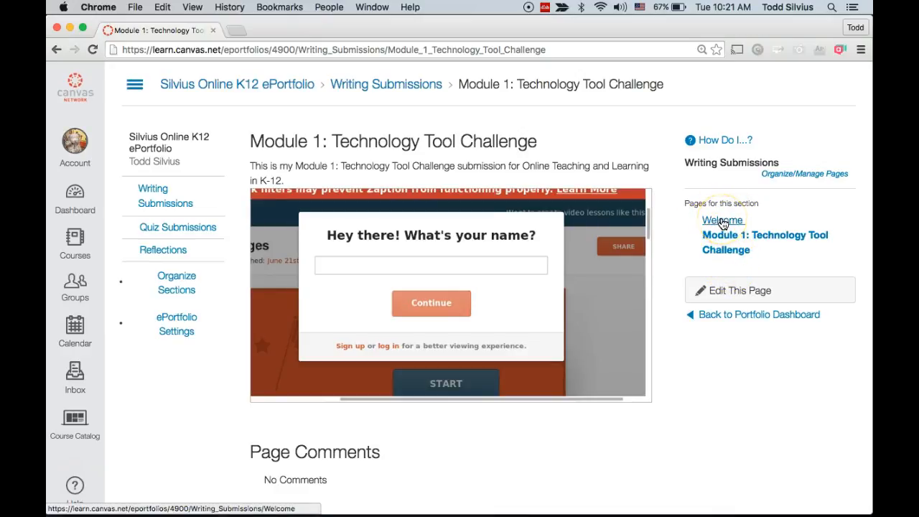
# View the Writing Submissions section's Welcome page and its Module 1: Technology Tool Challenge page.
pyautogui.click(723, 221)
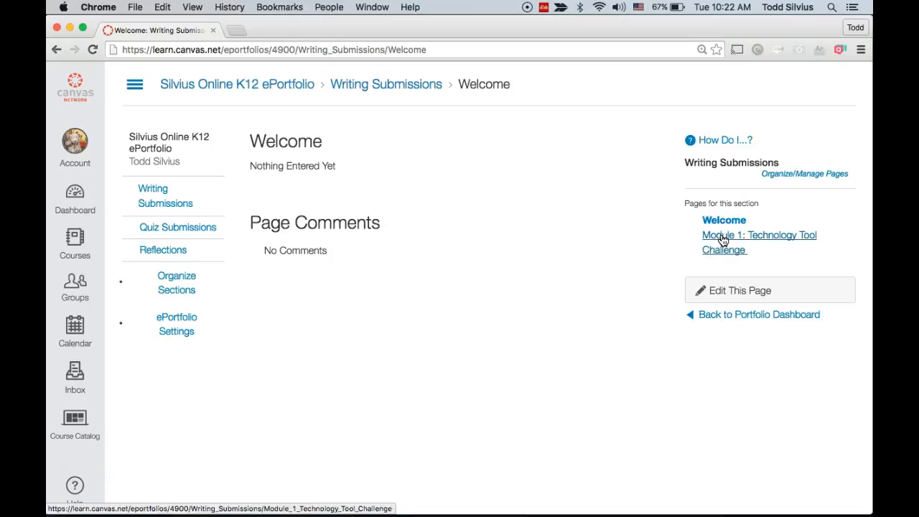
pyautogui.click(722, 240)
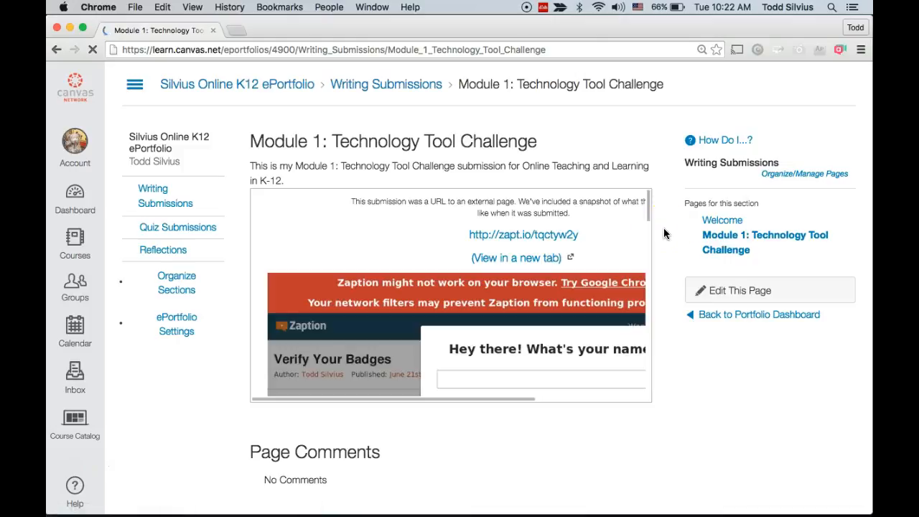
# Add the recent submission "Module 1: Collaborative Challenge for the Siamese Cats Group" as a page in the Writing Submissions section.
pyautogui.click(754, 317)
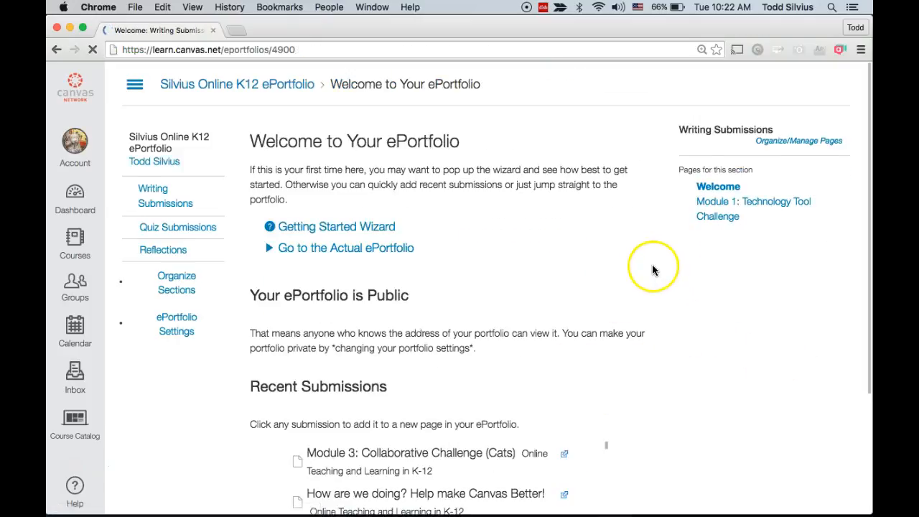
pyautogui.scroll(-5, 652, 264)
pyautogui.scroll(-5, 452, 369)
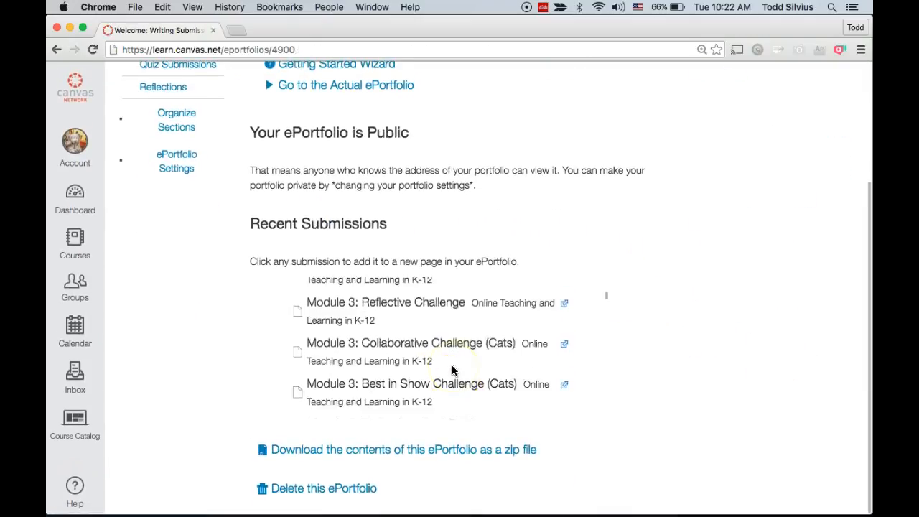
pyautogui.scroll(10, 453, 370)
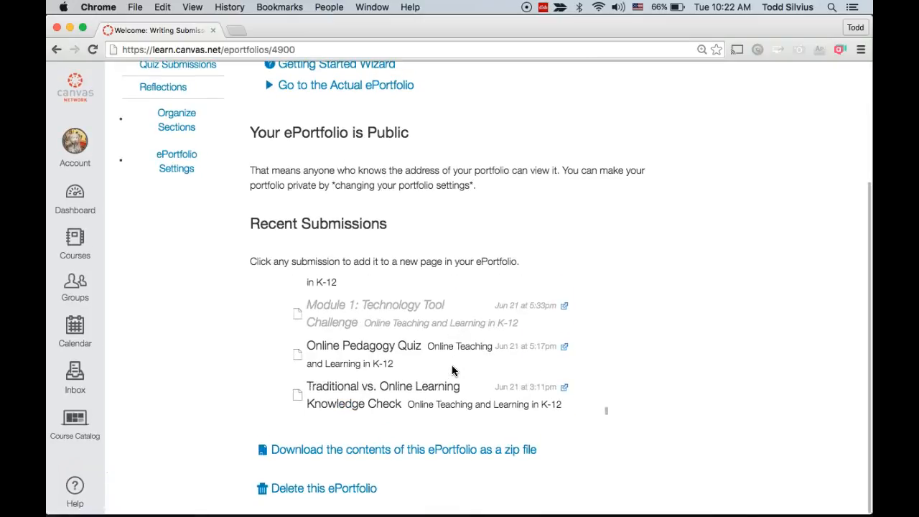
pyautogui.scroll(2, 453, 369)
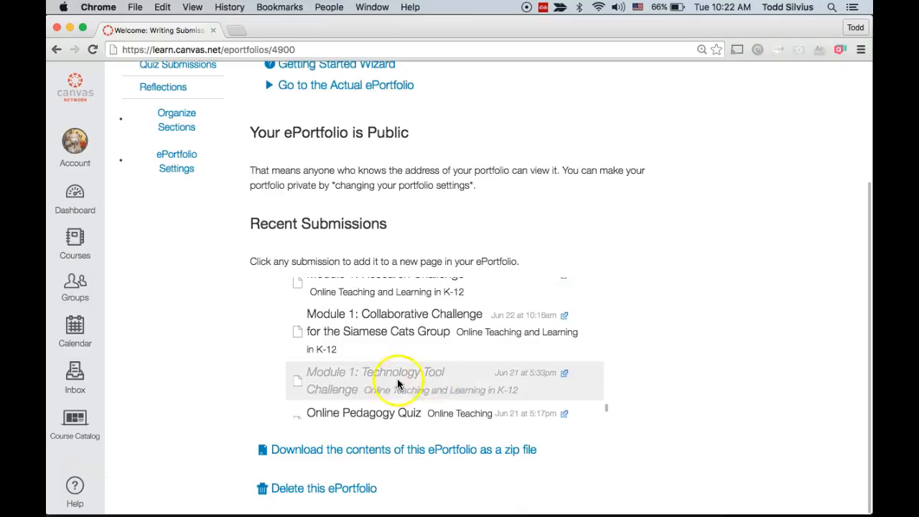
pyautogui.scroll(1, 360, 343)
pyautogui.click(364, 365)
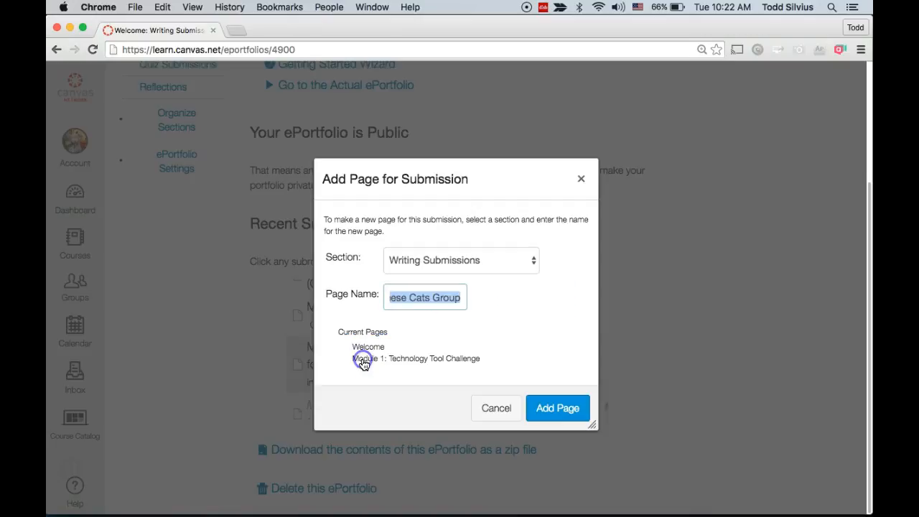
pyautogui.click(571, 410)
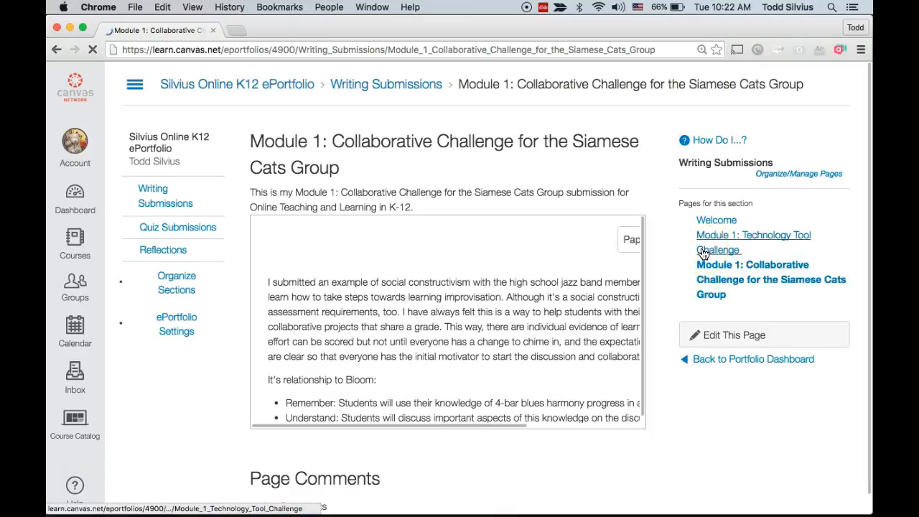
# Add the recent submission "Welcome Quiz" as a page in the Quiz Submissions section.
pyautogui.click(713, 215)
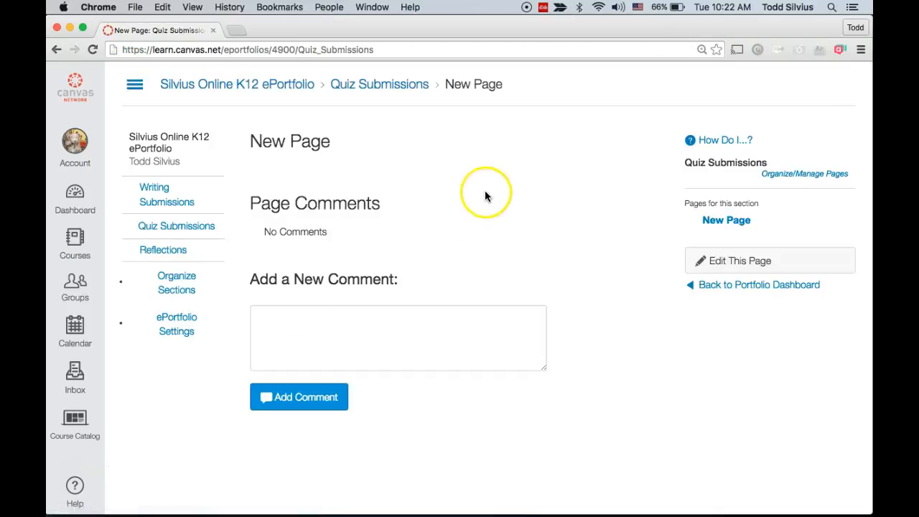
pyautogui.click(744, 288)
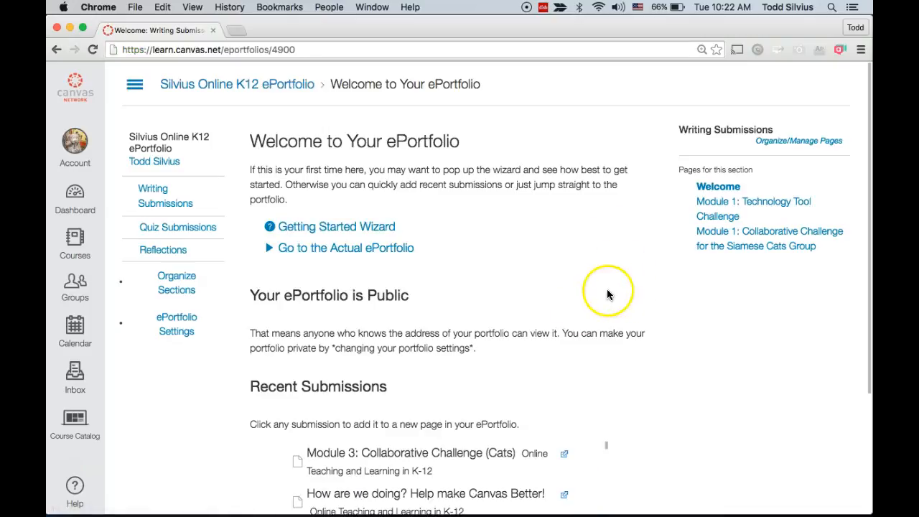
pyautogui.scroll(-5, 638, 328)
pyautogui.scroll(4, 638, 329)
pyautogui.scroll(-3, 637, 329)
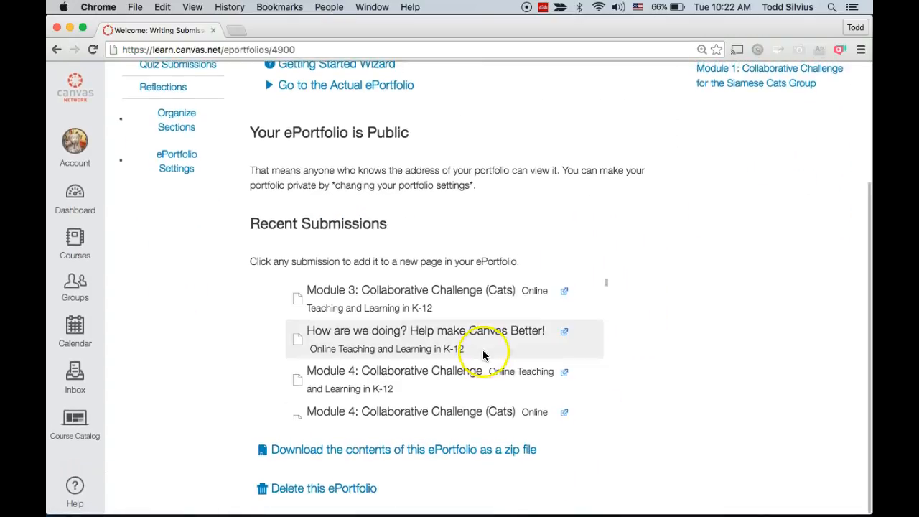
pyautogui.scroll(-5, 483, 350)
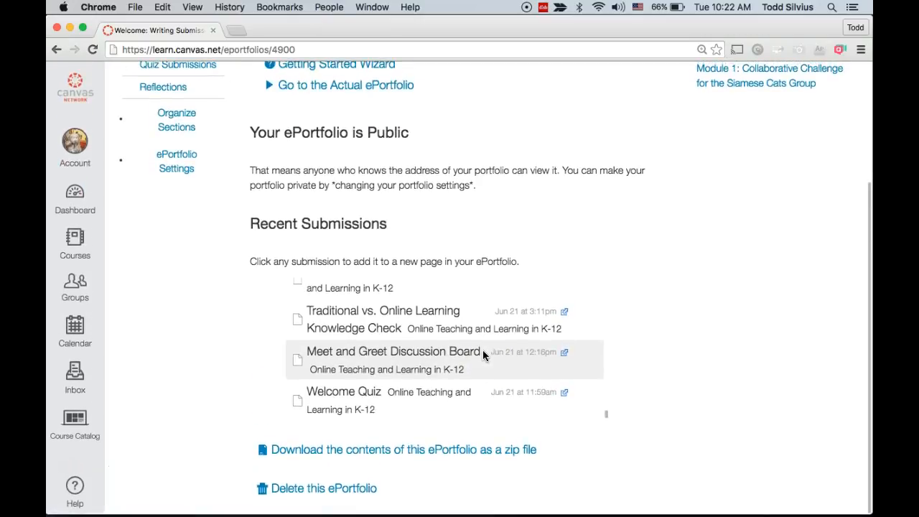
pyautogui.click(352, 397)
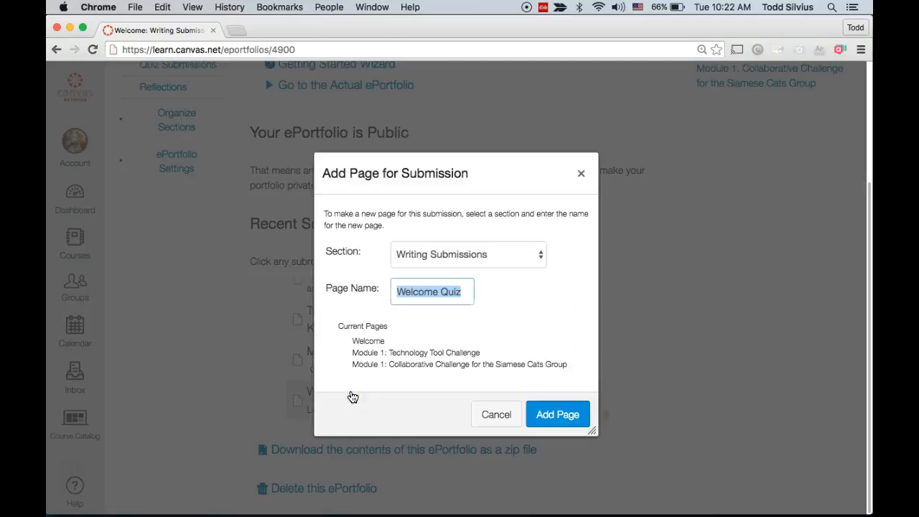
pyautogui.click(470, 257)
pyautogui.click(468, 270)
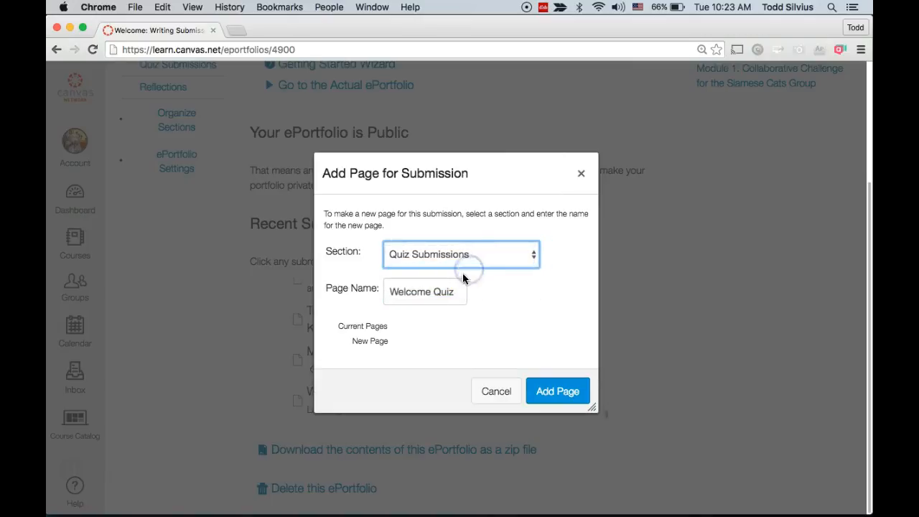
pyautogui.click(558, 389)
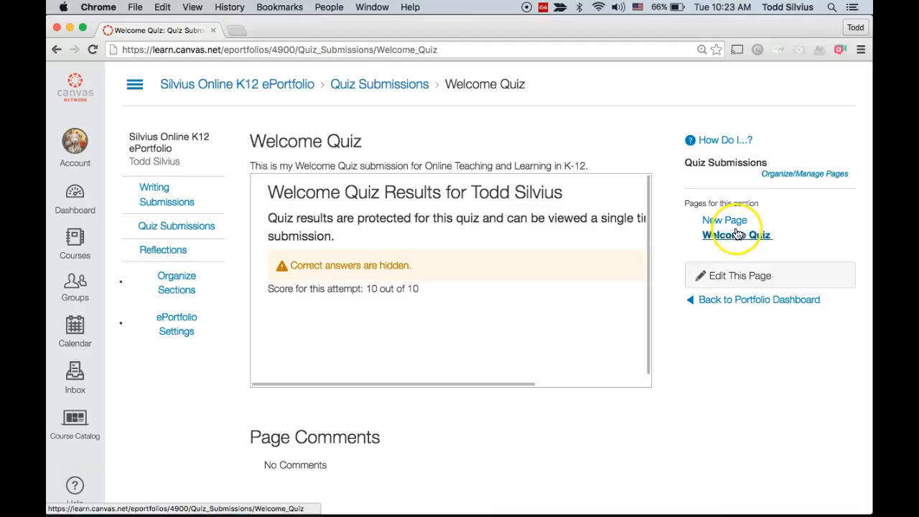
# Return to the portfolio dashboard and look through the recent submissions for those already added to the ePortfolio.
pyautogui.click(740, 306)
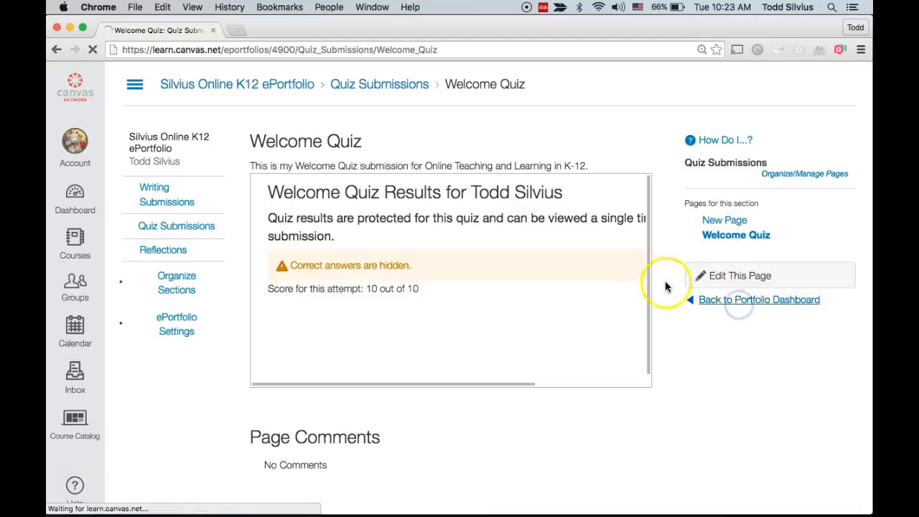
pyautogui.scroll(-5, 677, 307)
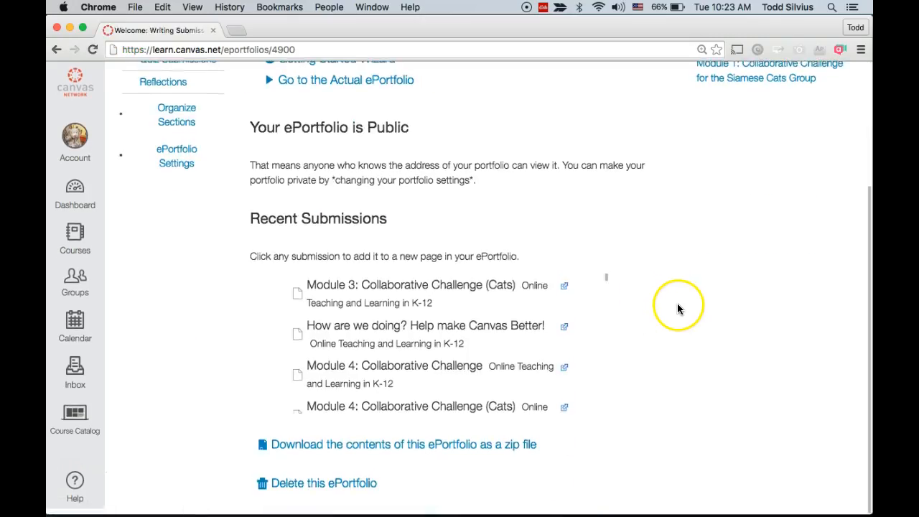
pyautogui.scroll(-10, 474, 307)
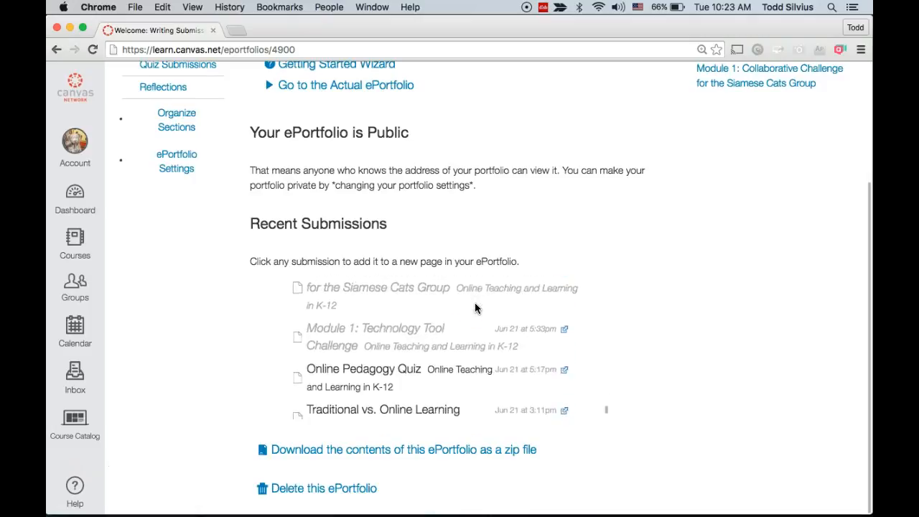
# Add the recent submission "Traditional vs. Online Learning Knowledge Check" as a page in the Quiz Submissions section.
pyautogui.click(404, 351)
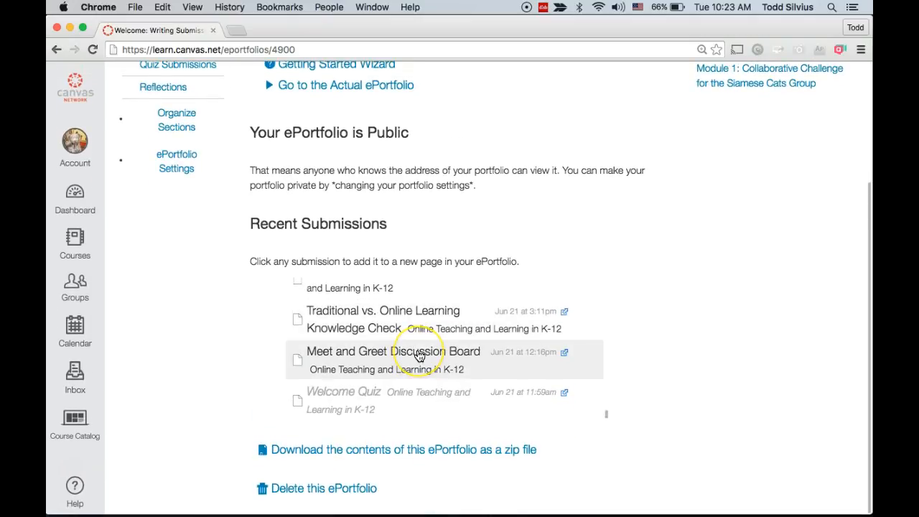
pyautogui.scroll(1, 420, 355)
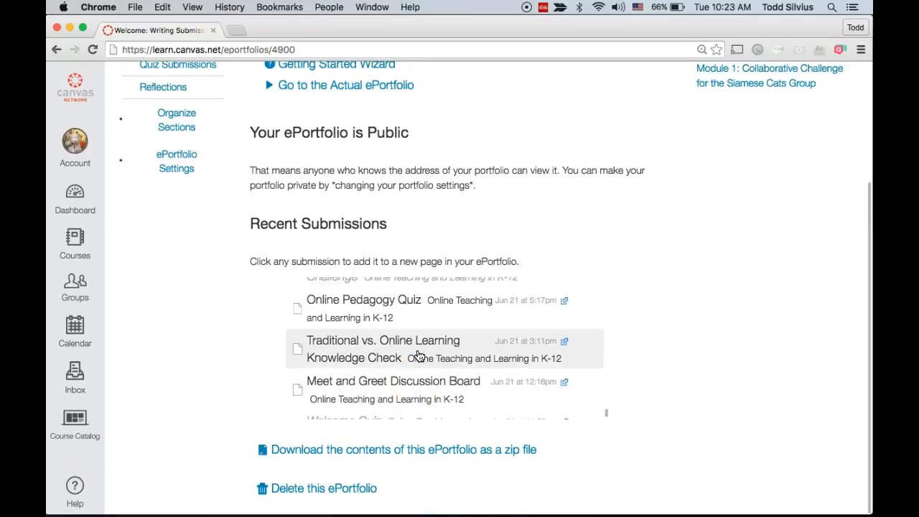
pyautogui.click(420, 356)
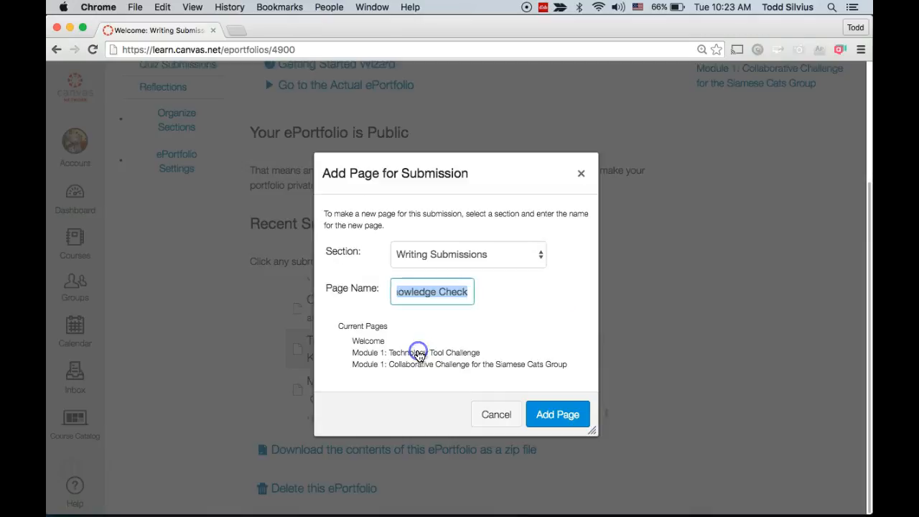
pyautogui.click(502, 256)
pyautogui.click(501, 267)
pyautogui.click(564, 412)
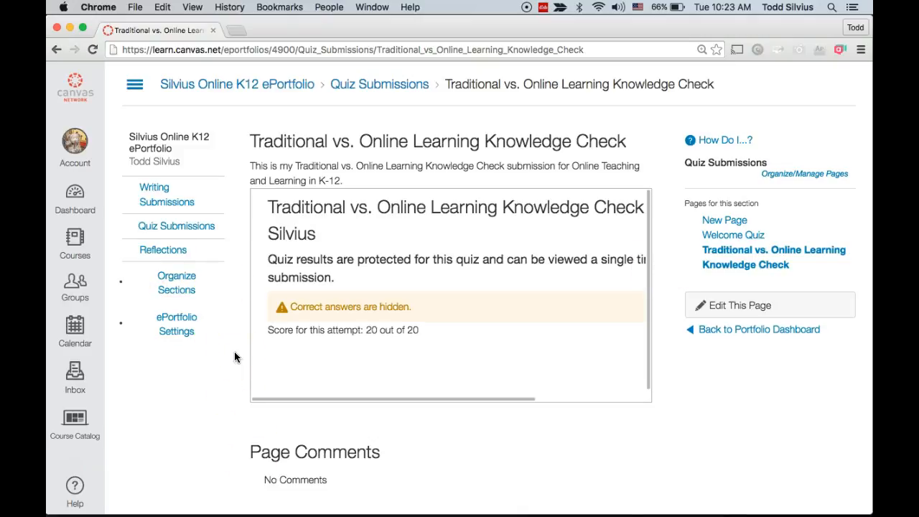
# Return to the portfolio dashboard and review the recent submissions along with the download and delete options.
pyautogui.click(716, 333)
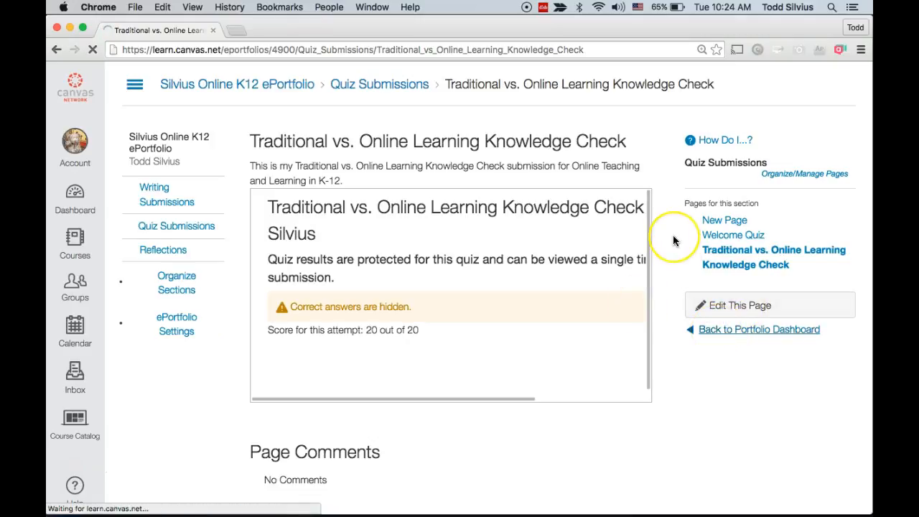
pyautogui.scroll(-5, 673, 240)
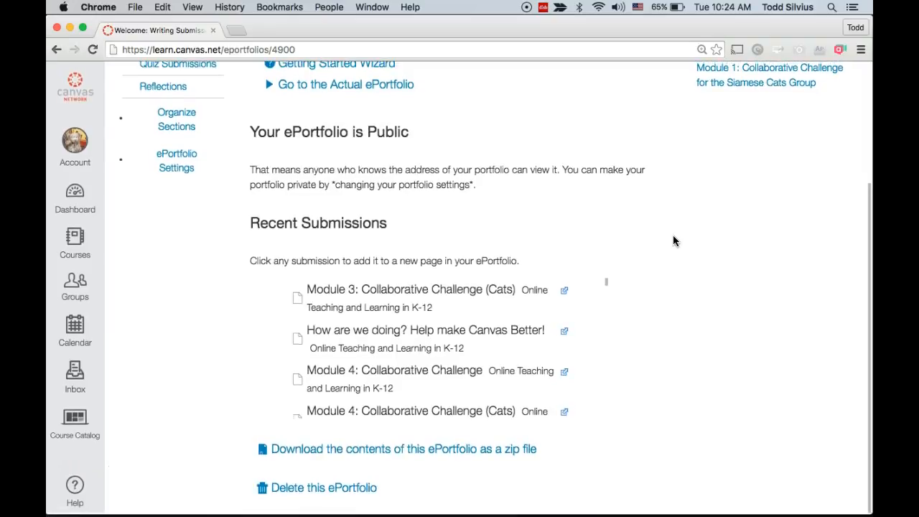
pyautogui.scroll(1, 673, 235)
pyautogui.scroll(-1, 673, 235)
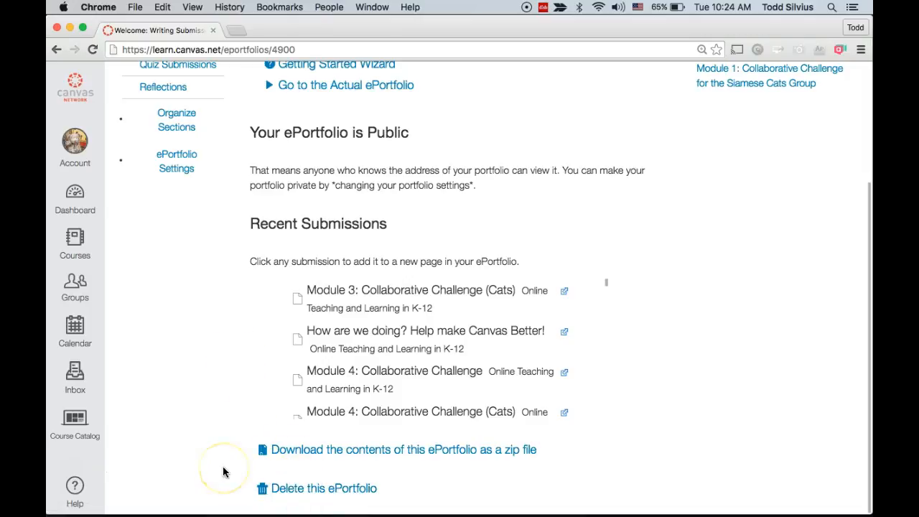
pyautogui.scroll(3, 225, 475)
pyautogui.scroll(1, 224, 472)
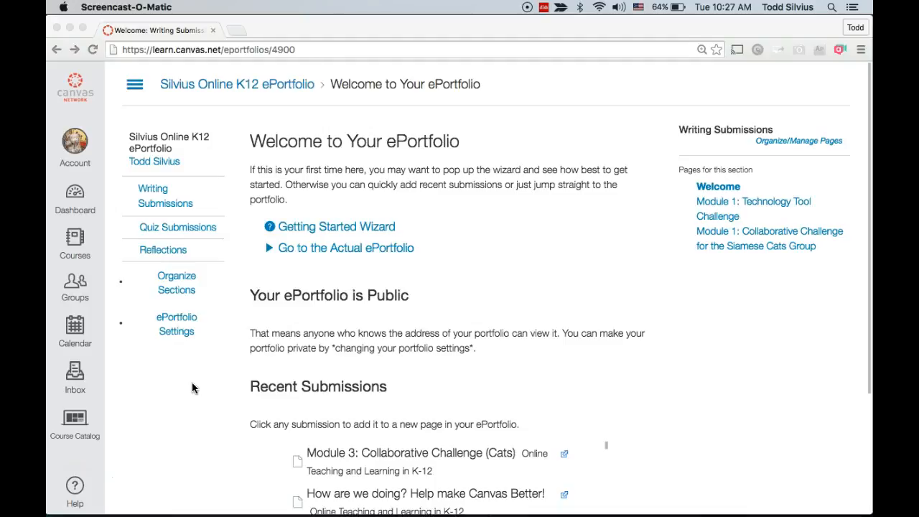
# In Writing Submissions, rename the Technology Tool Challenge page "Module 1: Technology Tool Challenges" and move it below the Collaborative Challenge page.
pyautogui.click(802, 142)
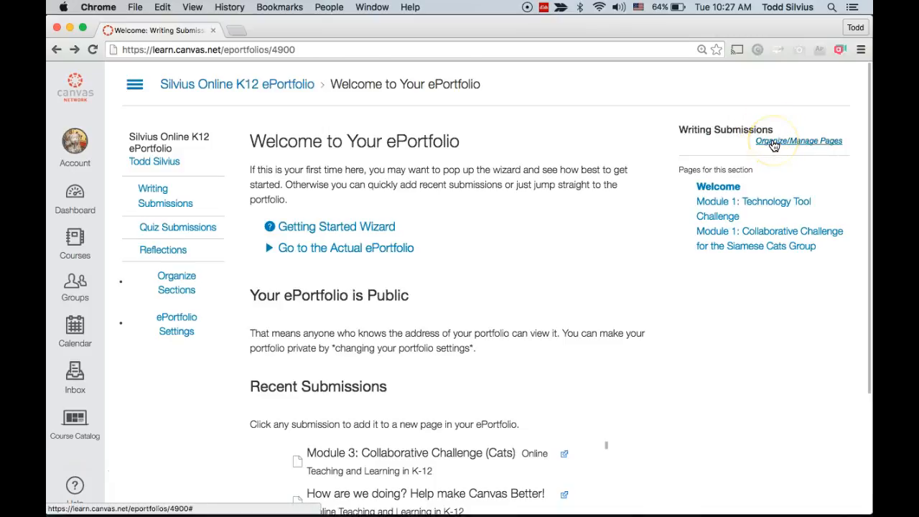
pyautogui.click(774, 143)
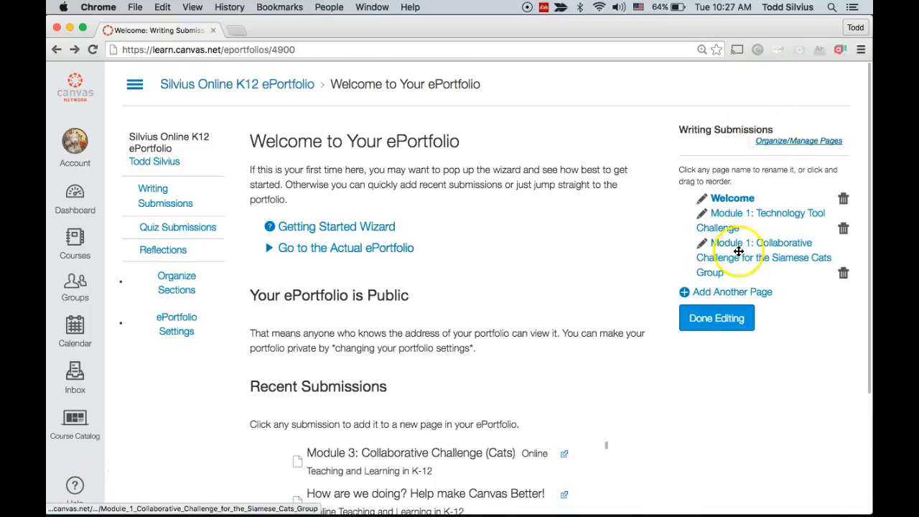
pyautogui.click(703, 217)
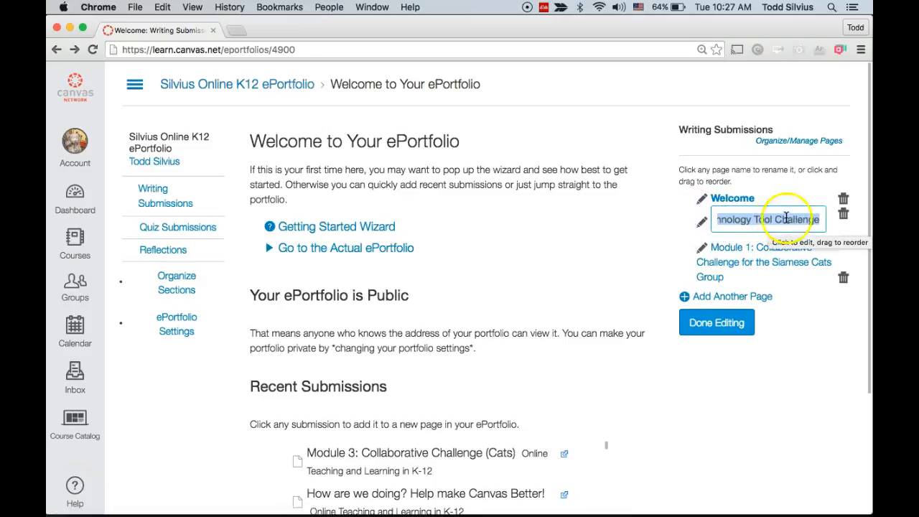
pyautogui.click(819, 221)
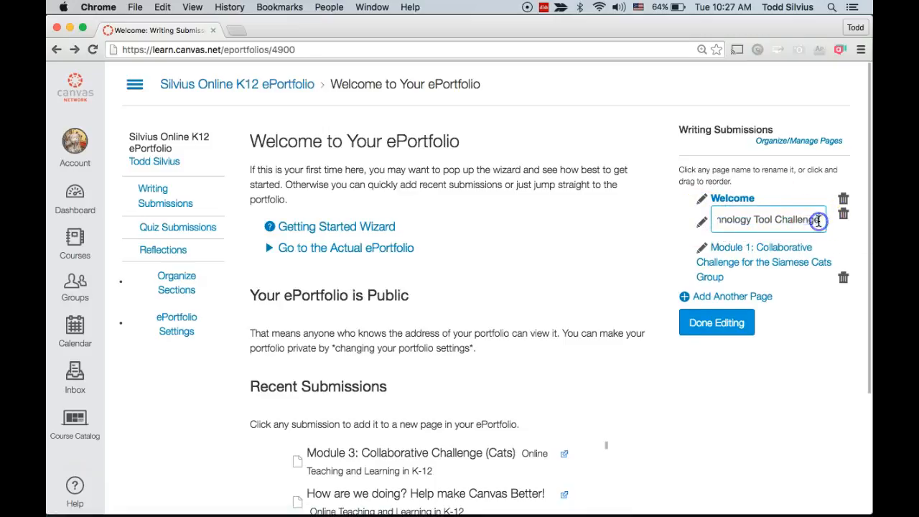
pyautogui.write('s')
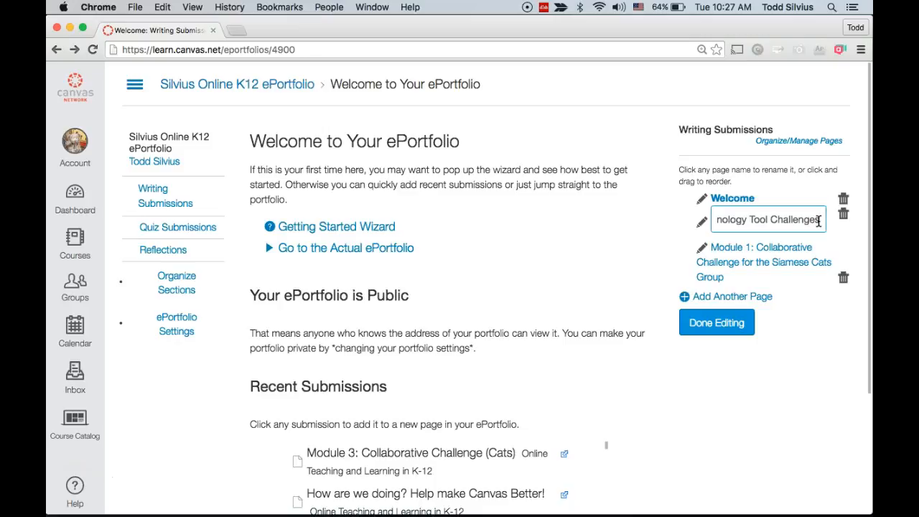
pyautogui.press('Return')
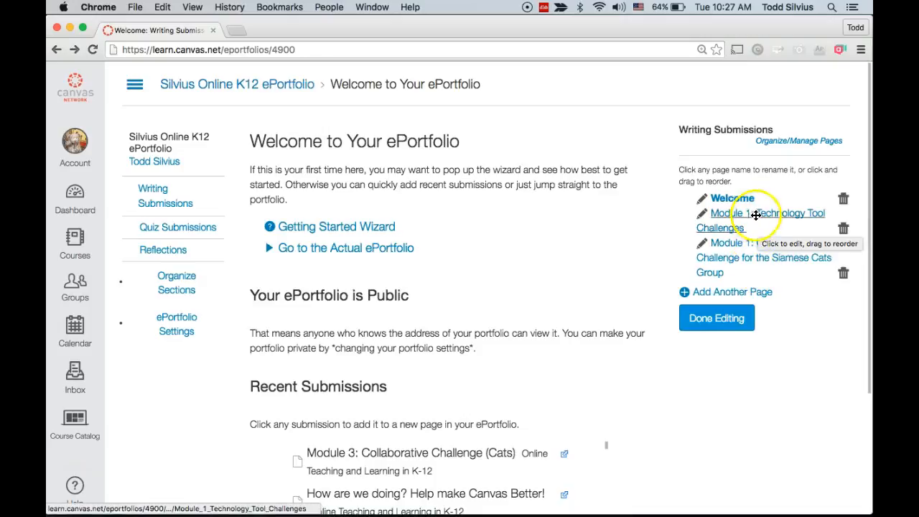
pyautogui.moveTo(757, 218); pyautogui.dragTo(757, 252)
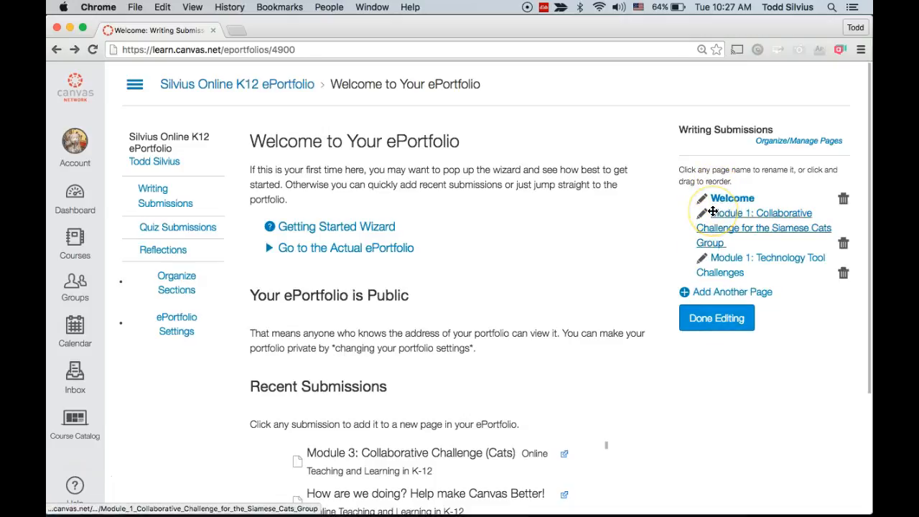
pyautogui.click(716, 325)
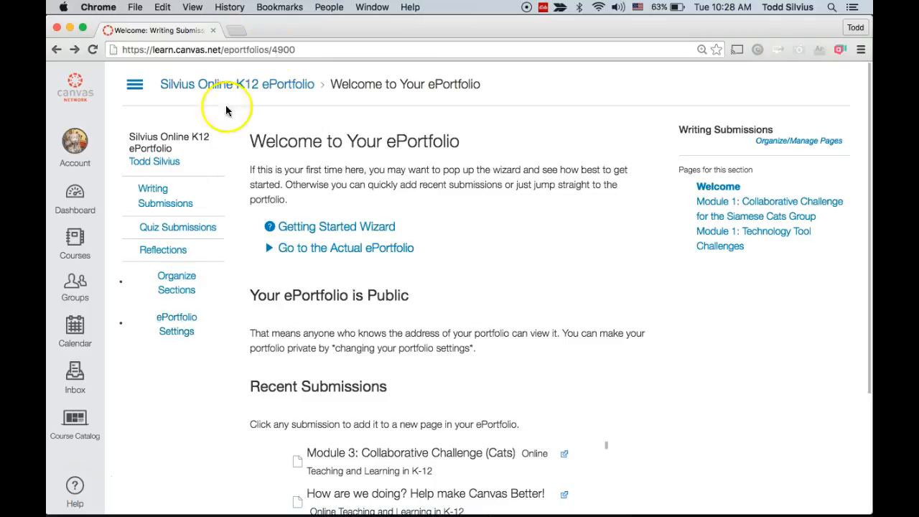
# Turn off public access in the ePortfolio settings and reload the portfolio dashboard.
pyautogui.click(288, 50)
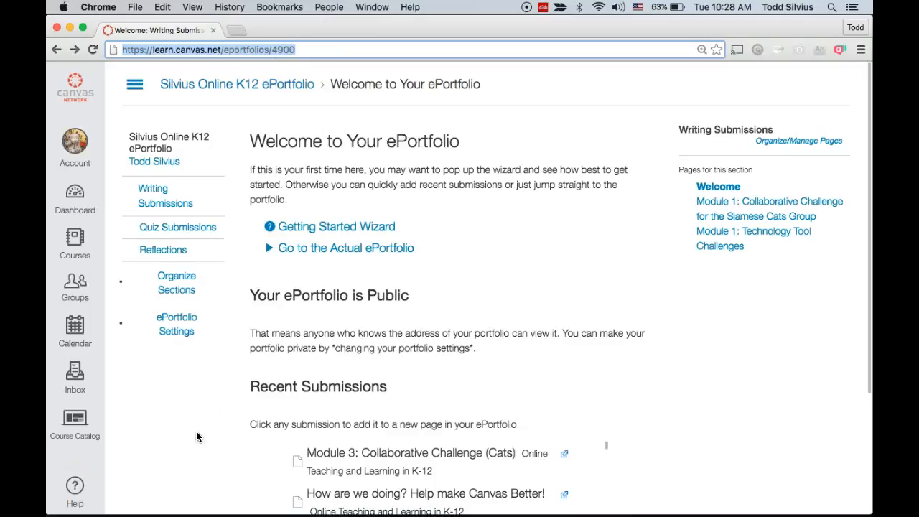
pyautogui.click(172, 320)
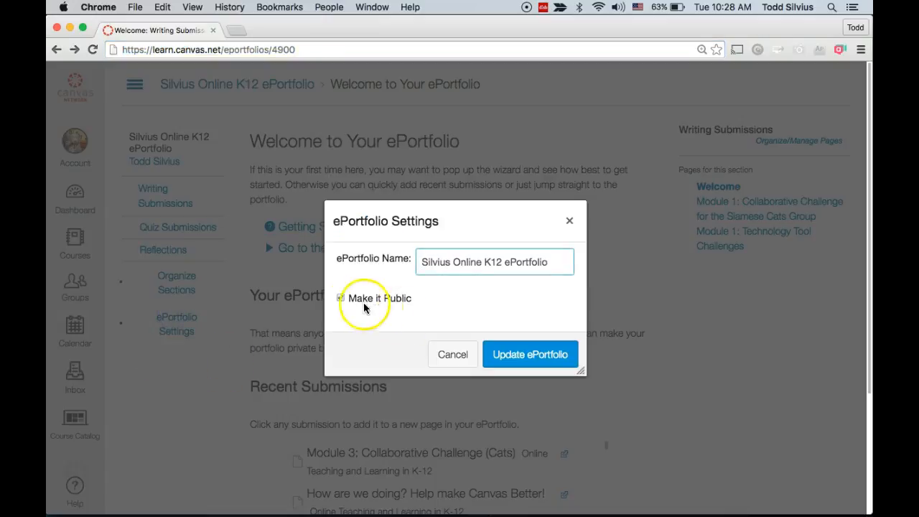
pyautogui.click(341, 300)
pyautogui.click(517, 354)
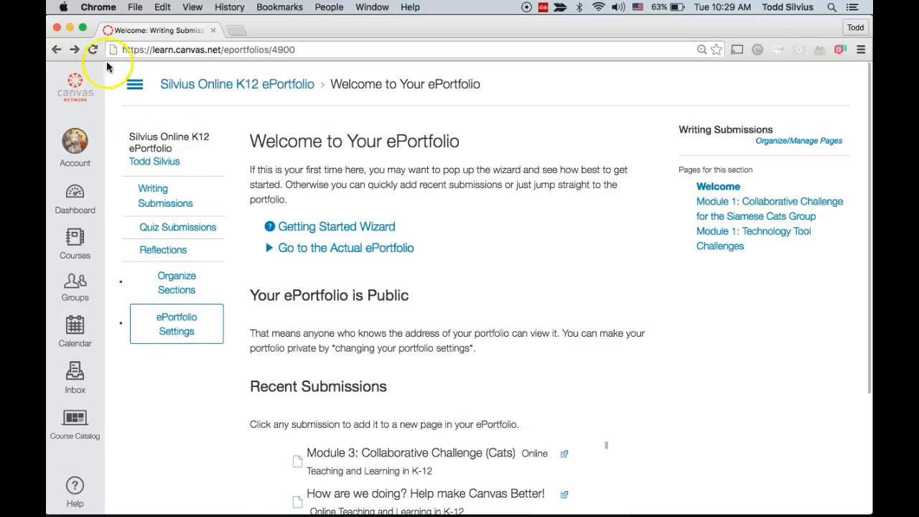
pyautogui.click(92, 50)
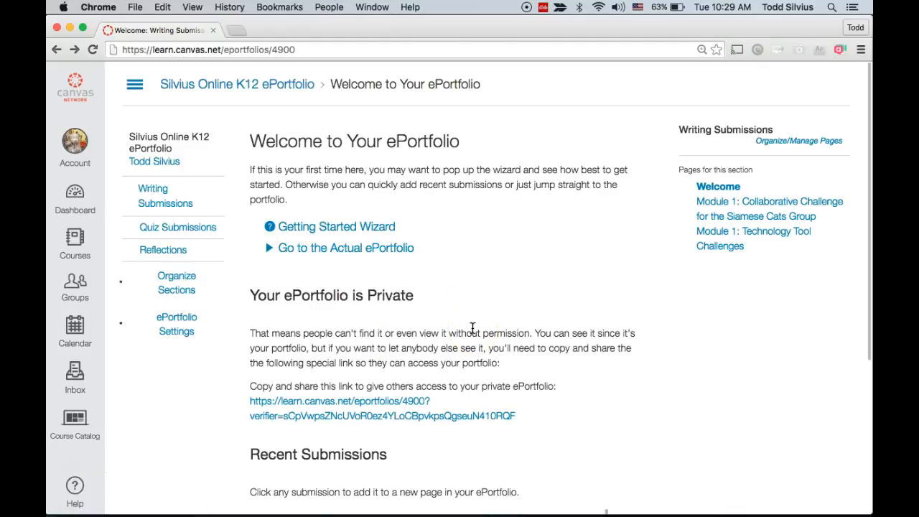
# Select the special sharing link for the private ePortfolio and look over the dashboard.
pyautogui.moveTo(517, 417); pyautogui.dragTo(249, 398)
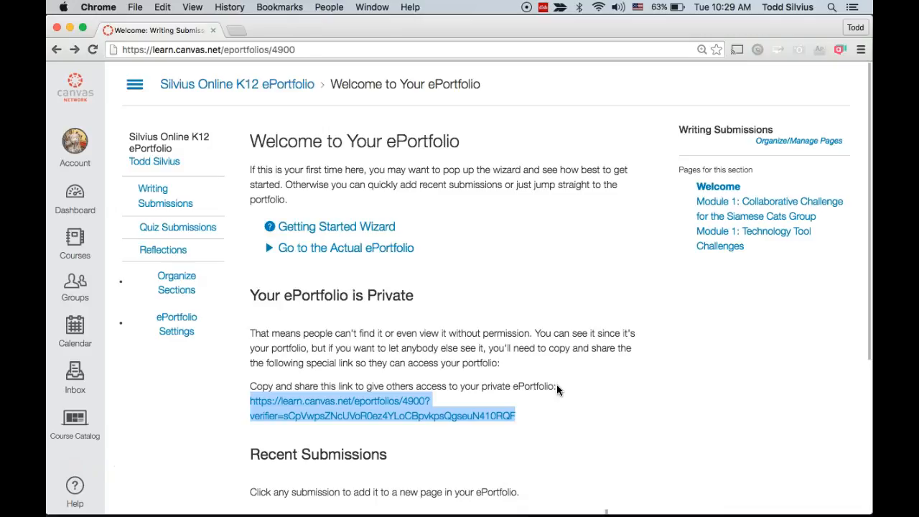
pyautogui.scroll(-5, 556, 388)
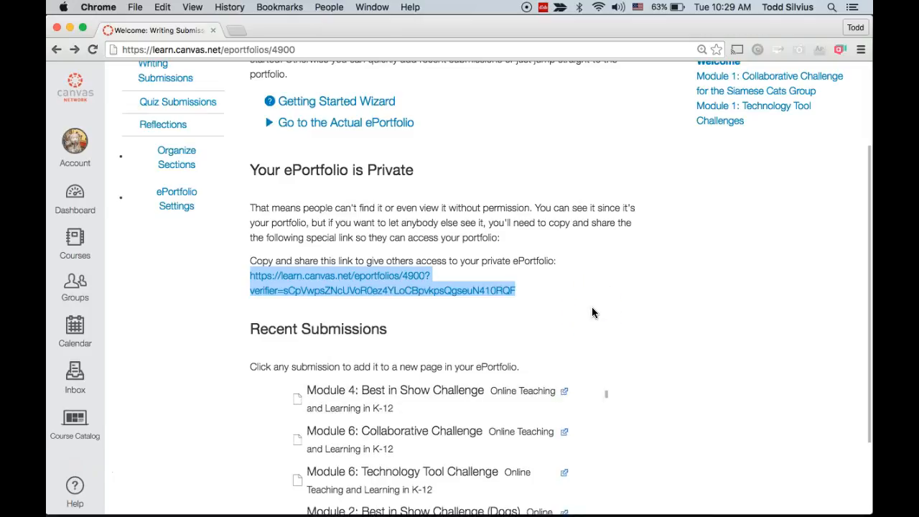
pyautogui.scroll(5, 591, 313)
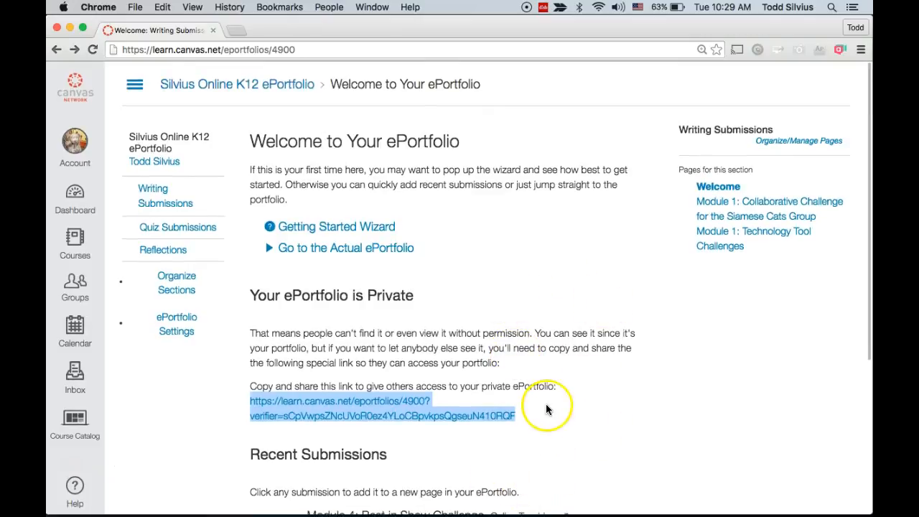
# Make the ePortfolio public again in its settings and save the update.
pyautogui.click(164, 326)
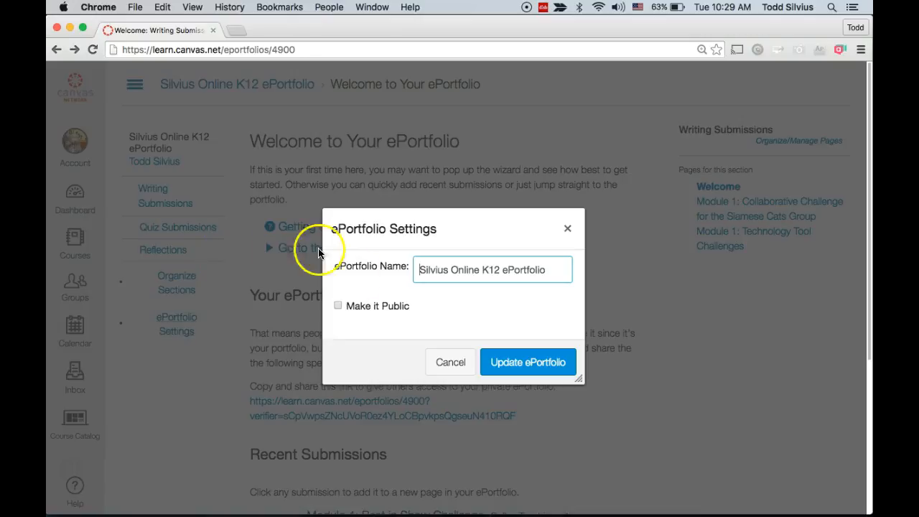
pyautogui.click(338, 306)
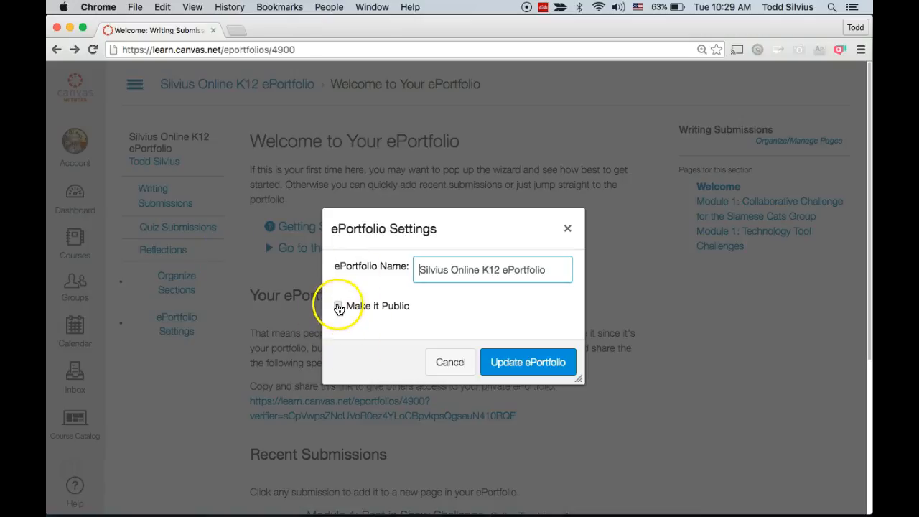
pyautogui.click(502, 364)
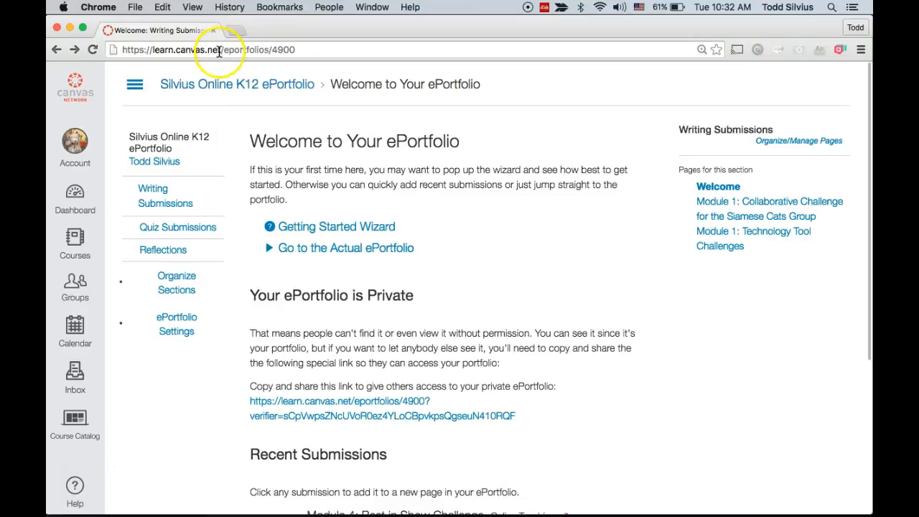
# Copy the ePortfolio's web address, switch to Firefox and open the address there to see the portfolio without being logged in.
pyautogui.click(219, 51)
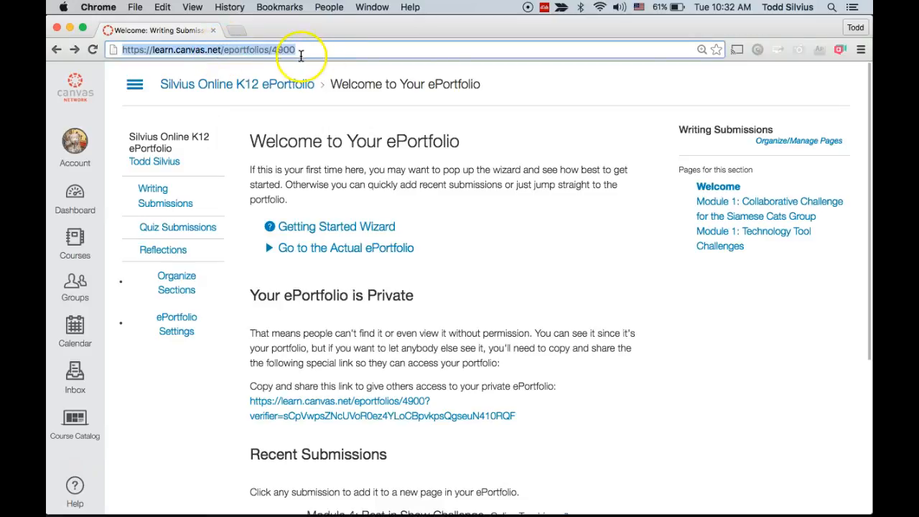
pyautogui.rightClick(282, 52)
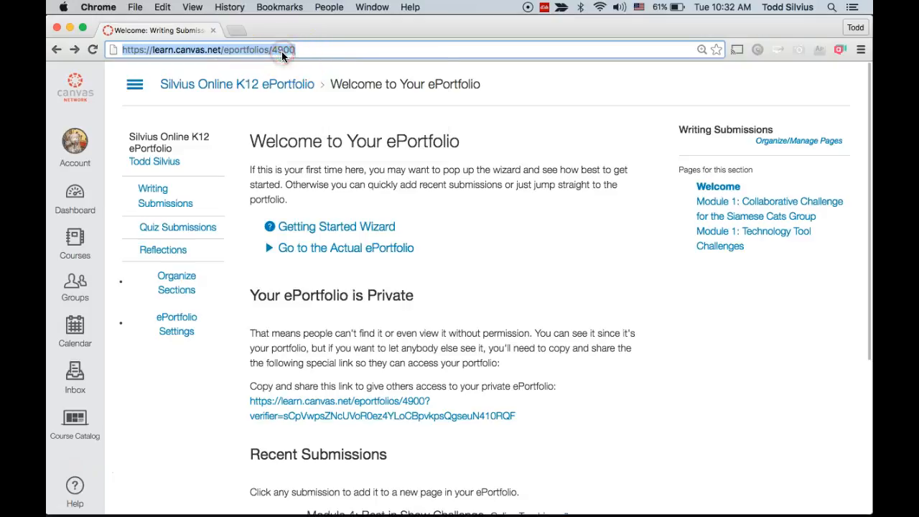
pyautogui.click(313, 67)
pyautogui.press('super+Tab')
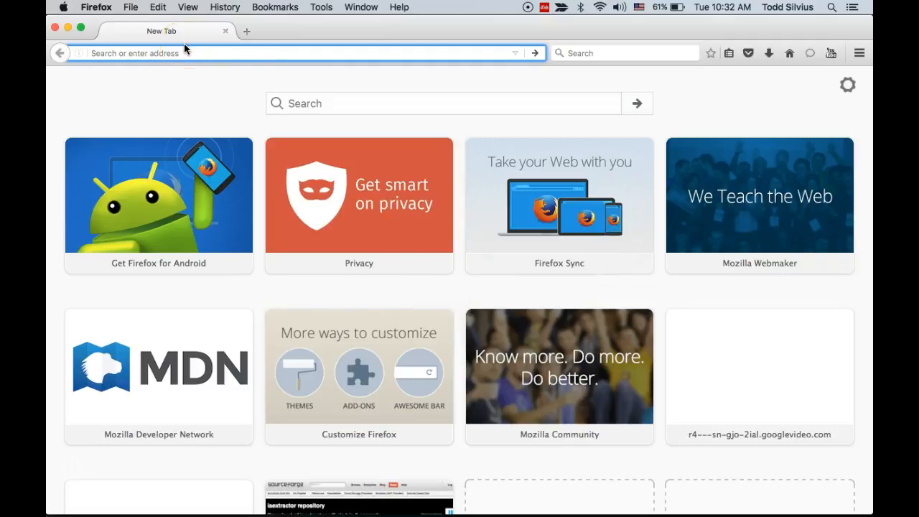
pyautogui.press('super+v')
pyautogui.click(123, 54)
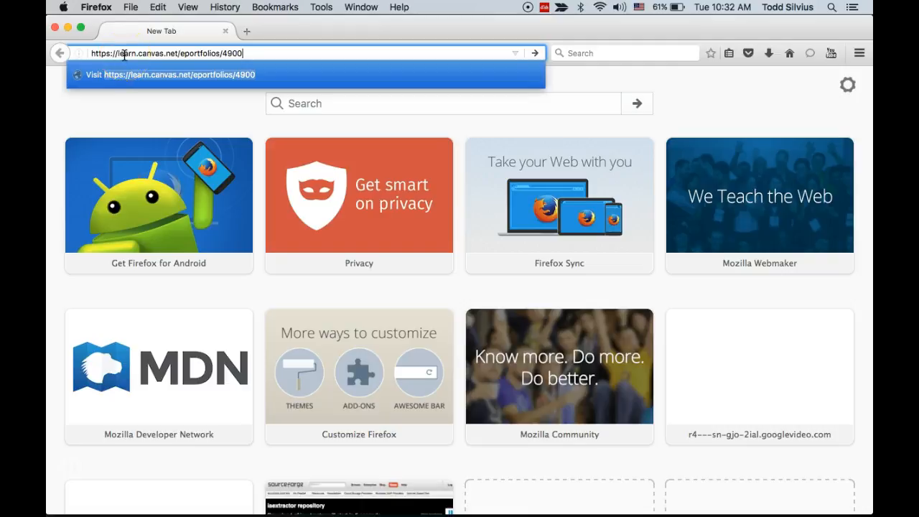
pyautogui.press('Return')
pyautogui.click(81, 123)
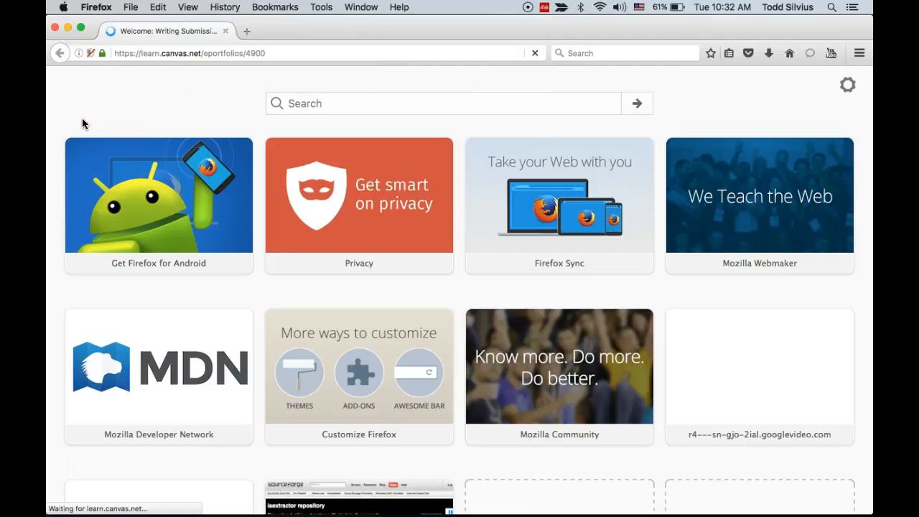
pyautogui.click(175, 60)
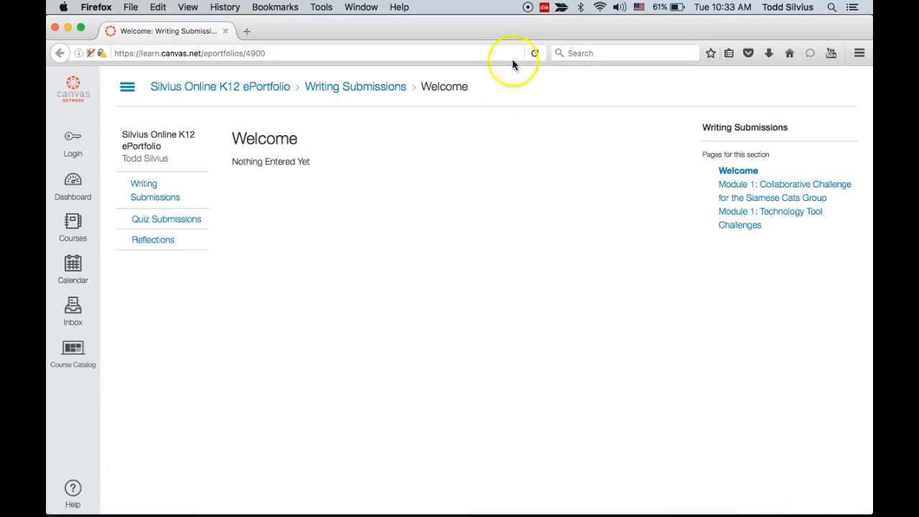
# View the "Module 1: Collaborative Challenge for the Siamese Cats Group" page and examine its embedded submission as a visitor.
pyautogui.click(736, 186)
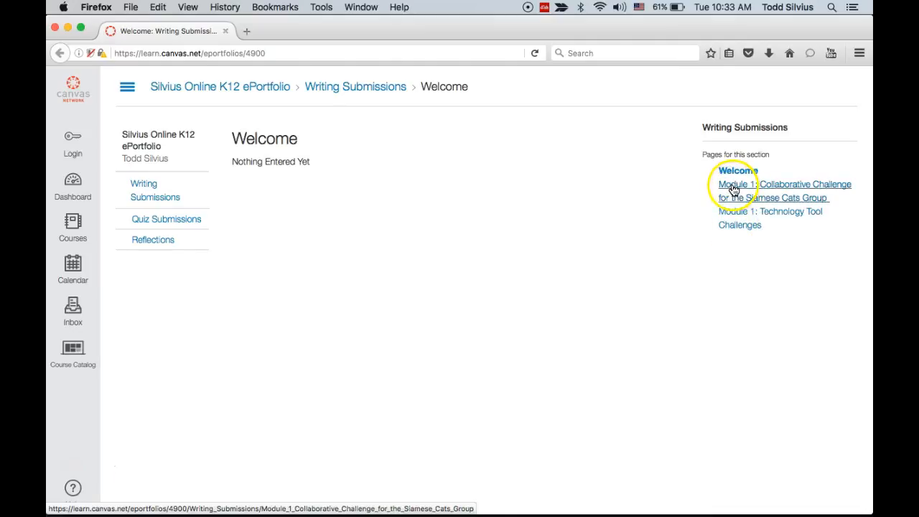
pyautogui.click(734, 188)
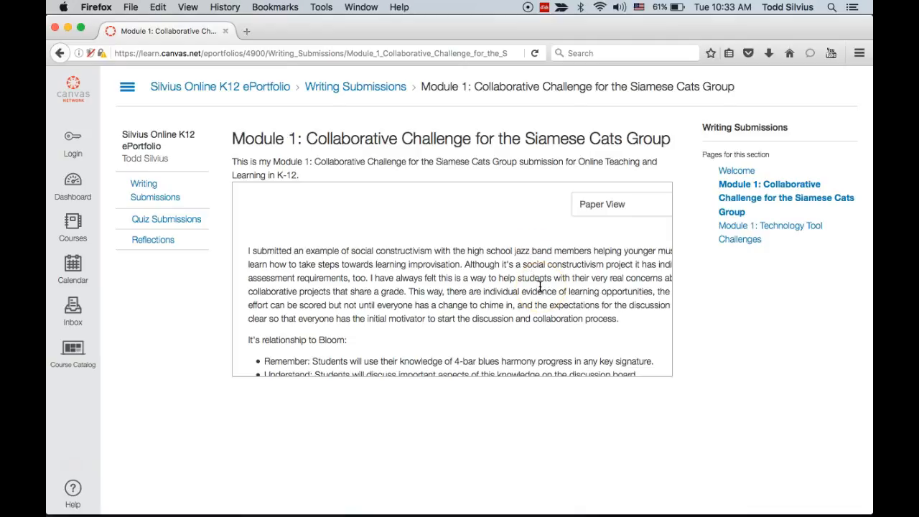
pyautogui.hscroll(2, 512, 264)
pyautogui.hscroll(-2, 511, 264)
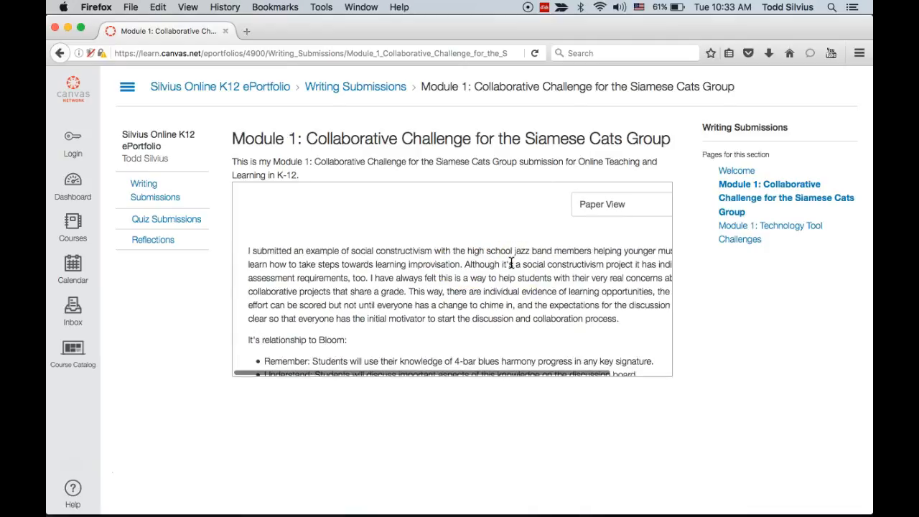
# Open the padlet link in the embedded Module 1 submission, look through the linked board and close it again.
pyautogui.scroll(-5, 571, 287)
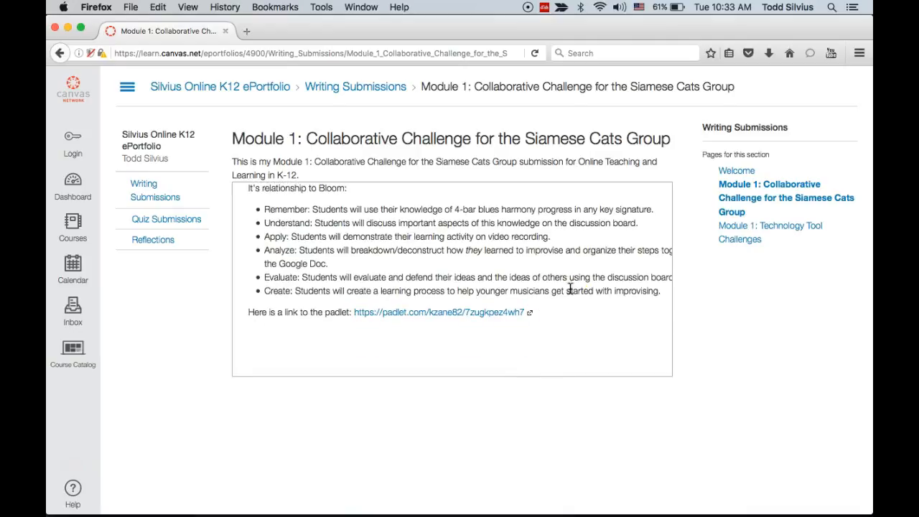
pyautogui.click(414, 313)
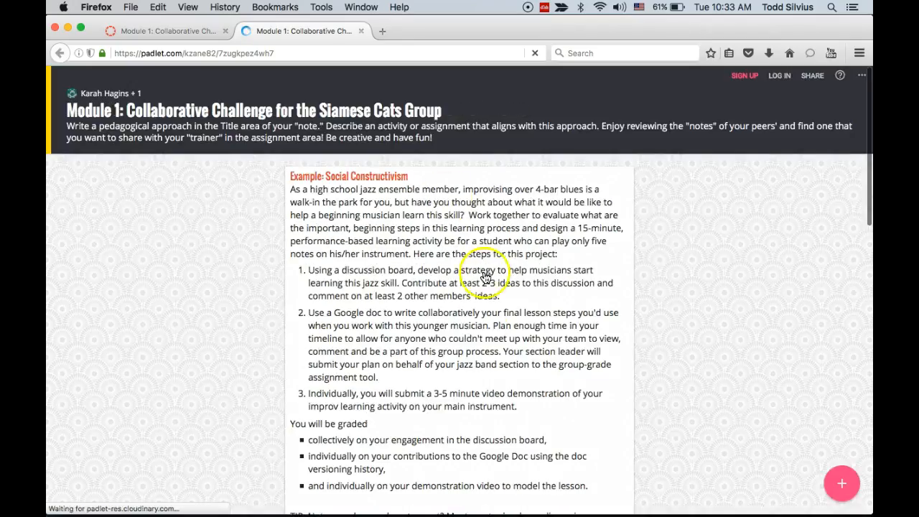
pyautogui.scroll(-5, 503, 293)
pyautogui.scroll(4, 506, 295)
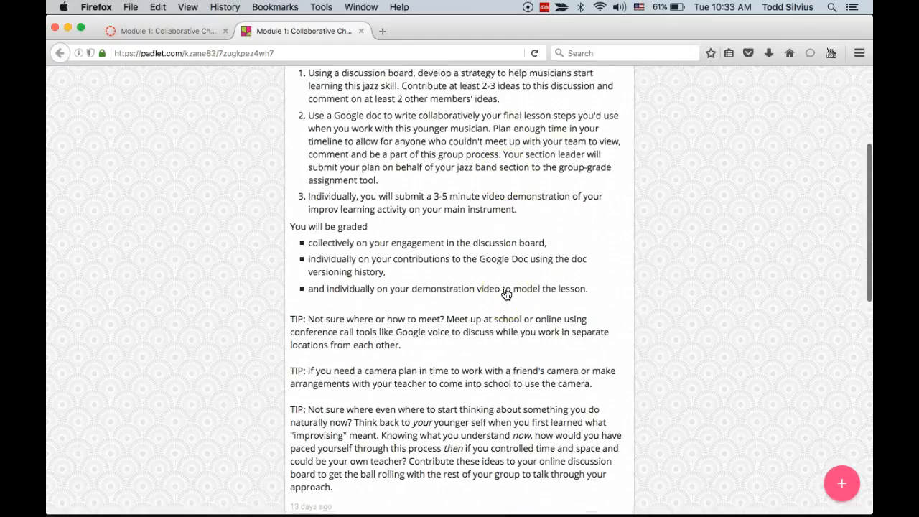
pyautogui.scroll(-8, 506, 294)
pyautogui.scroll(-1, 506, 295)
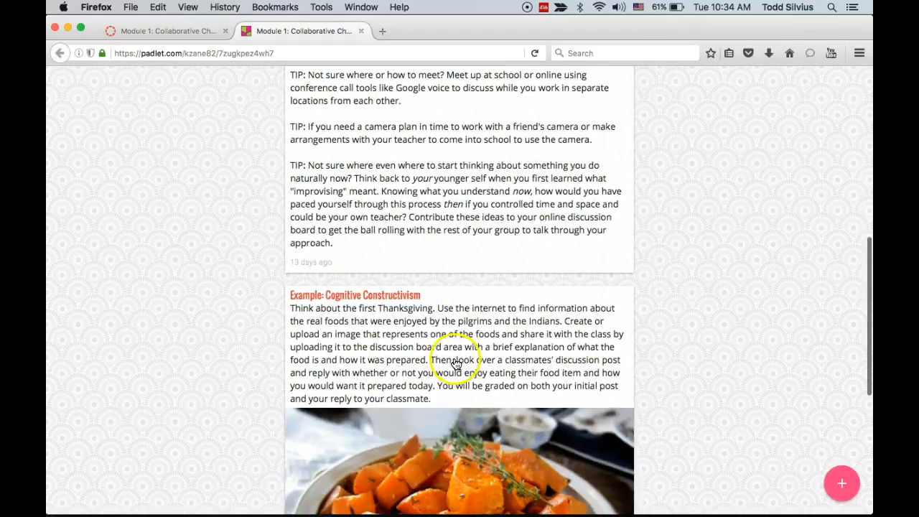
pyautogui.scroll(9, 388, 366)
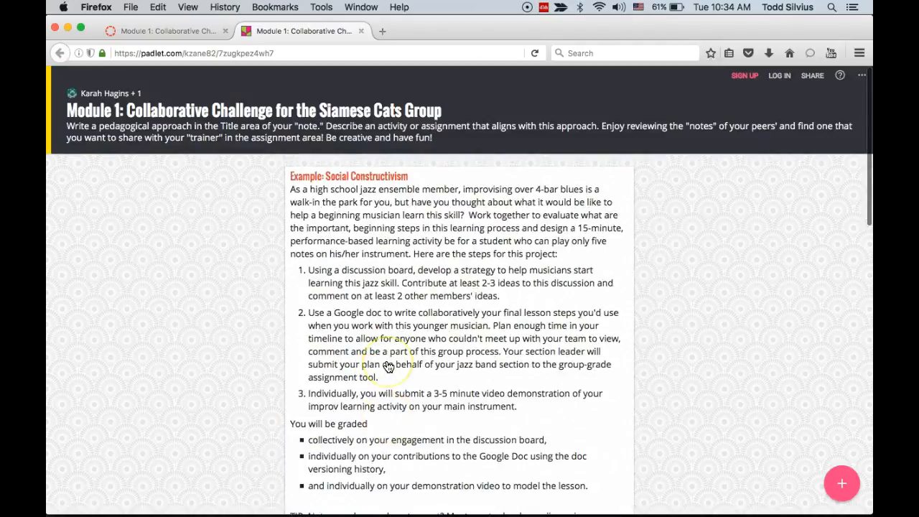
pyautogui.click(361, 32)
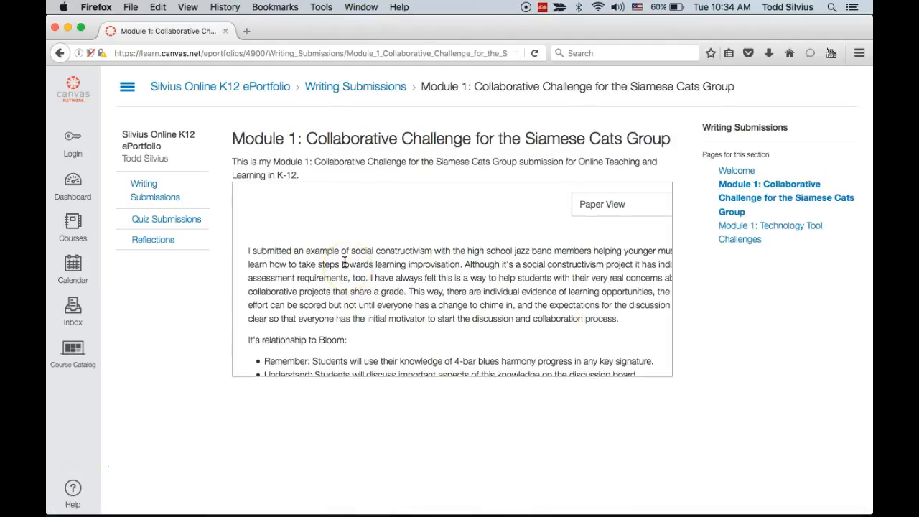
# View the "Module 1: Technology Tool Challenges" page, open its submitted URL in a new tab and close that tab again.
pyautogui.click(745, 241)
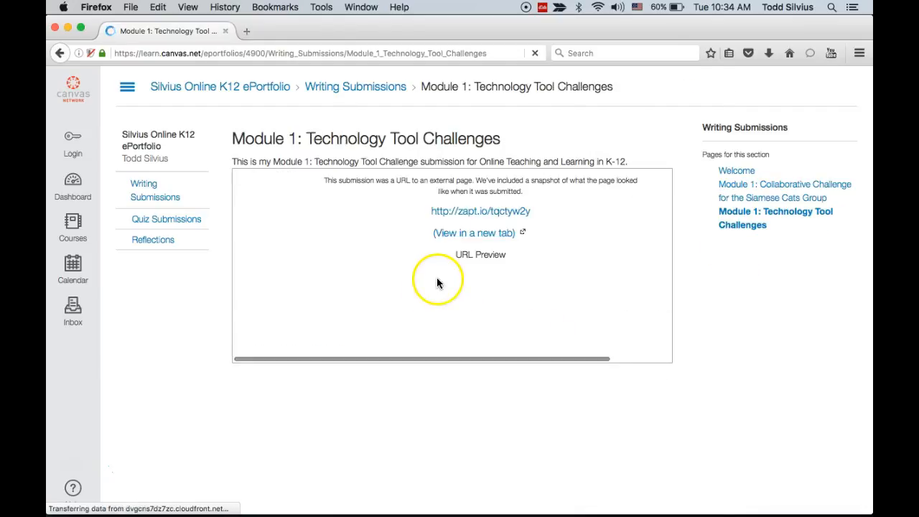
pyautogui.click(459, 236)
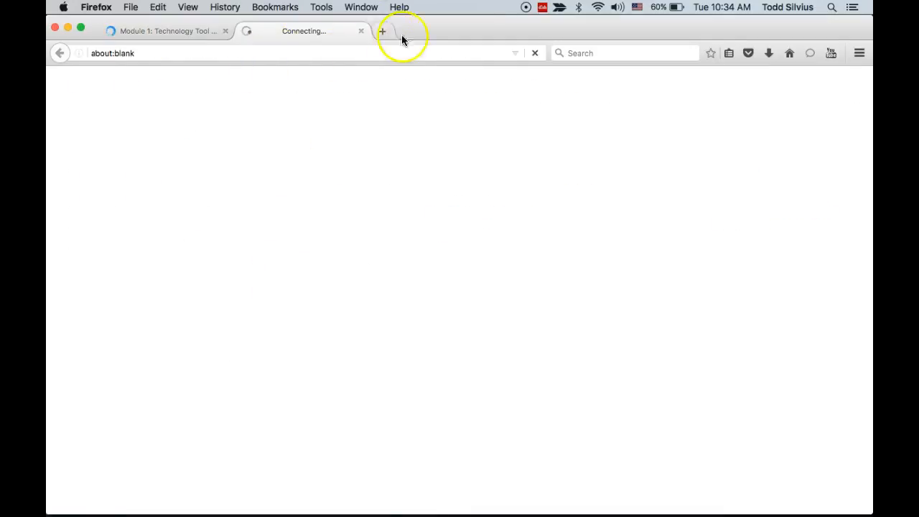
pyautogui.click(362, 31)
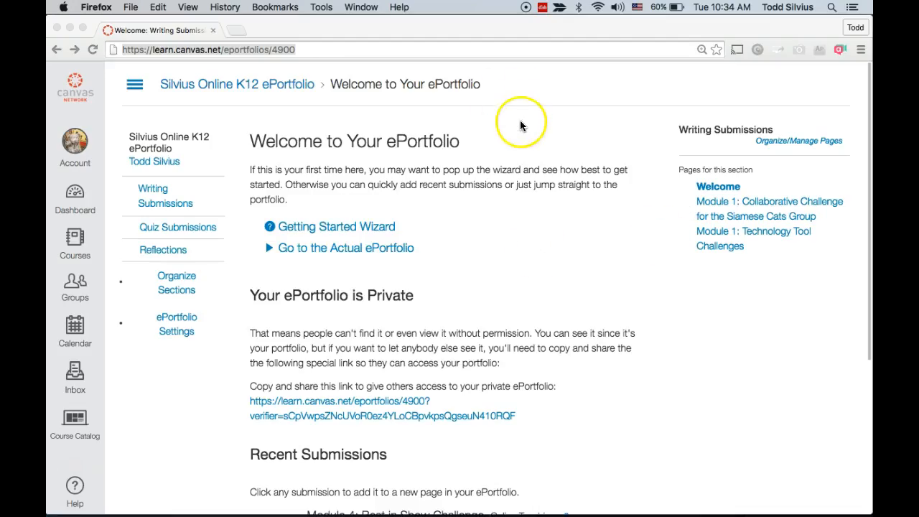
# Switch back to Chrome, make the ePortfolio private in its settings and save the update.
pyautogui.click(520, 122)
pyautogui.click(175, 319)
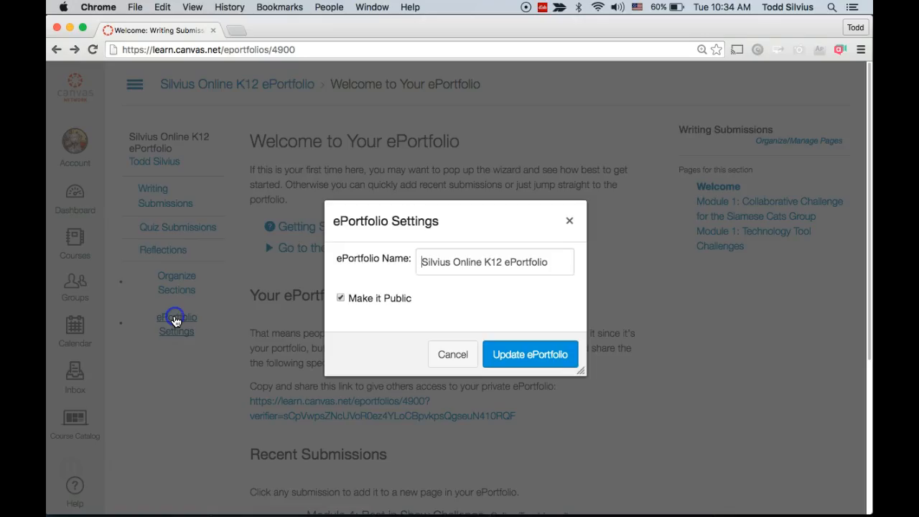
pyautogui.click(340, 299)
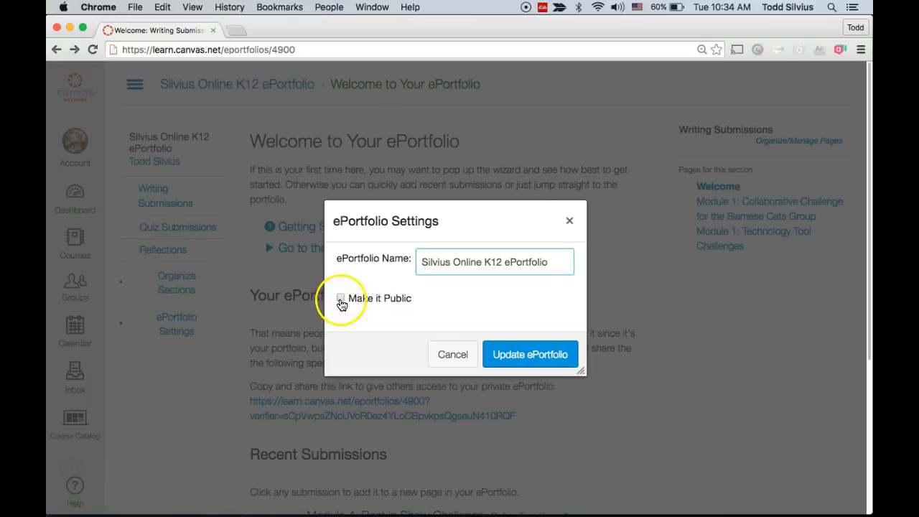
pyautogui.click(522, 355)
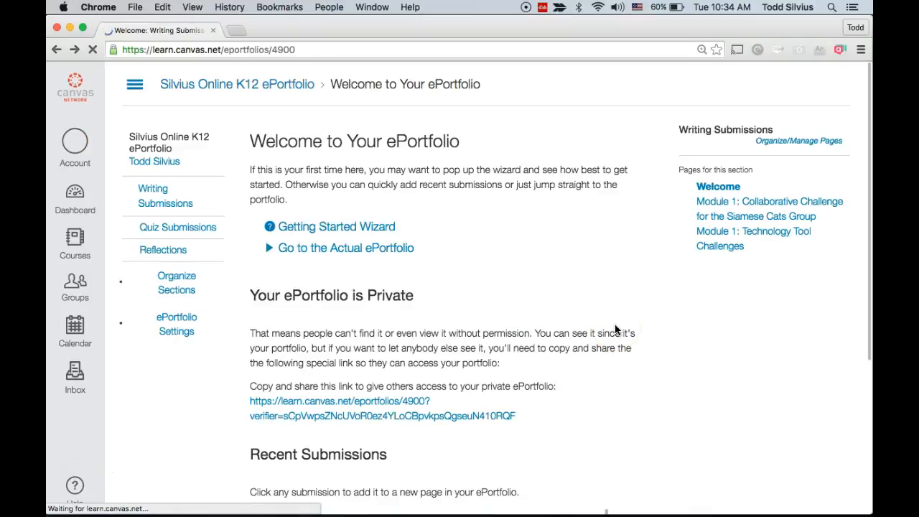
# Copy the special sharing link for the private ePortfolio and switch to a new Firefox window.
pyautogui.moveTo(518, 415); pyautogui.dragTo(249, 402)
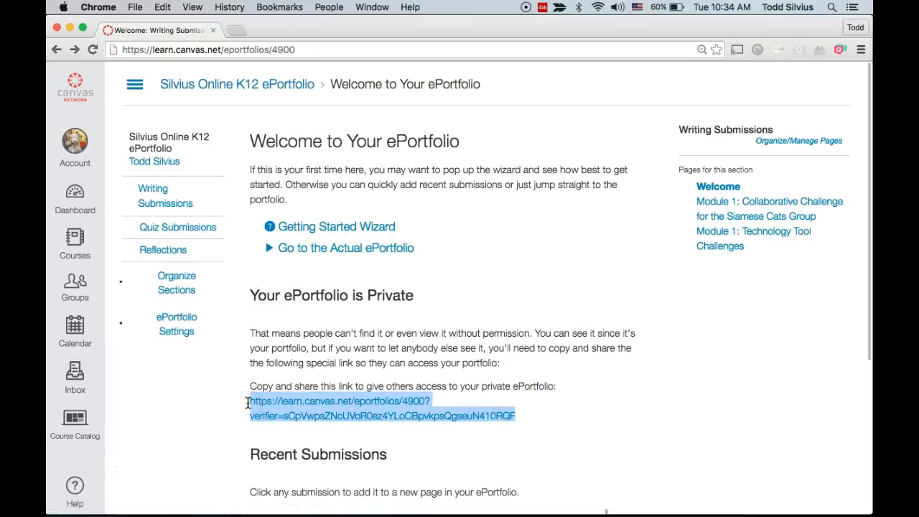
pyautogui.rightClick(287, 402)
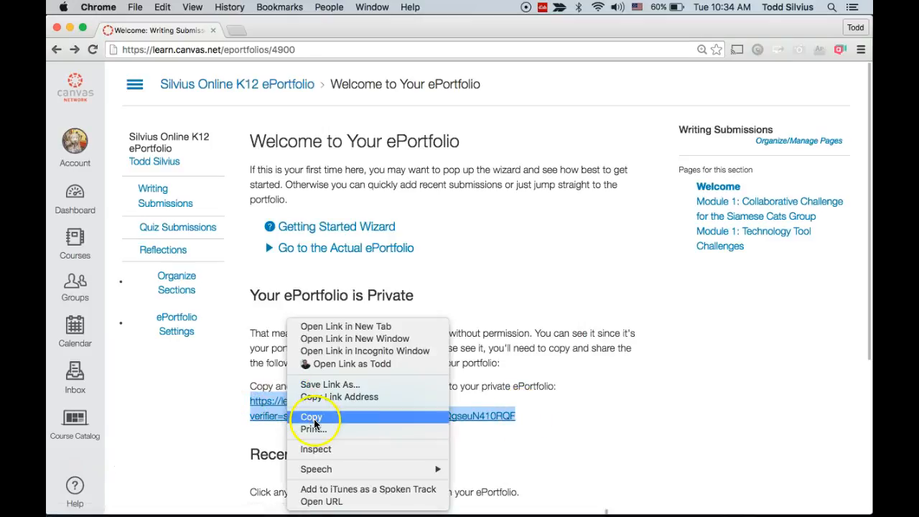
pyautogui.click(314, 420)
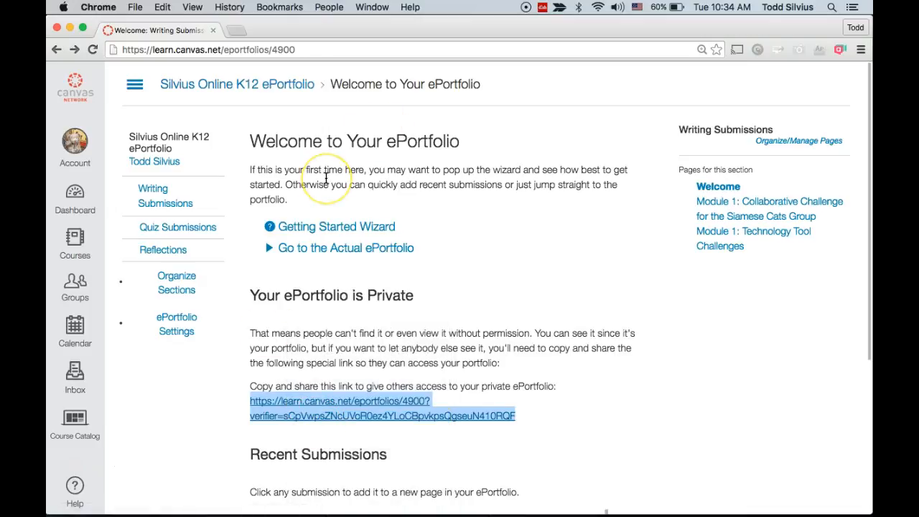
pyautogui.press('super+t')
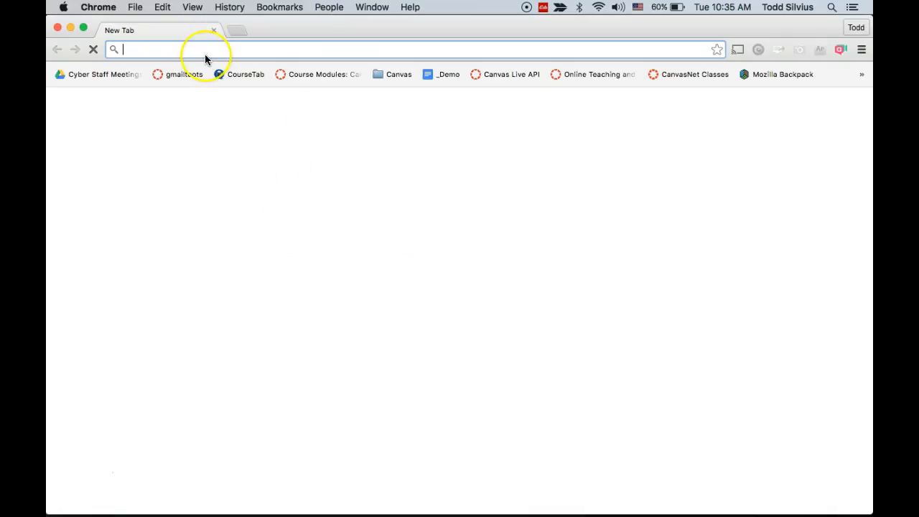
pyautogui.press('super+Tab')
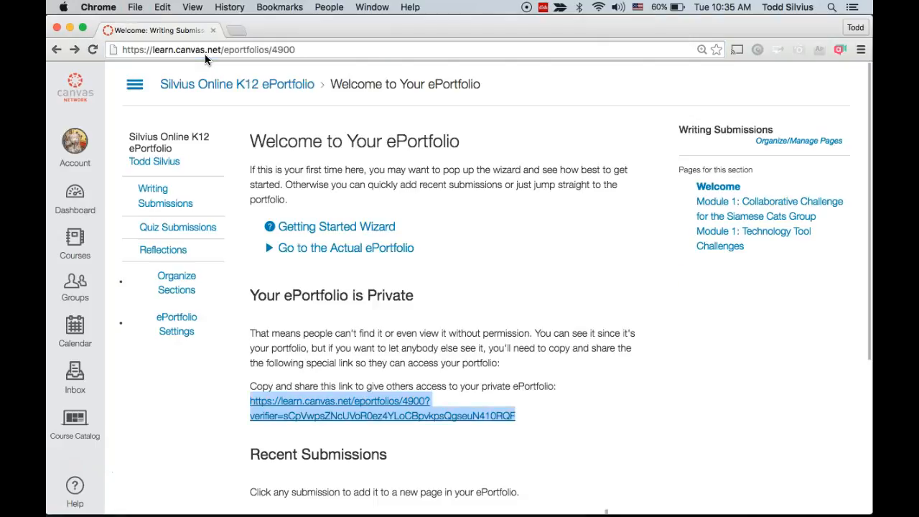
pyautogui.press('super+n')
pyautogui.click(262, 55)
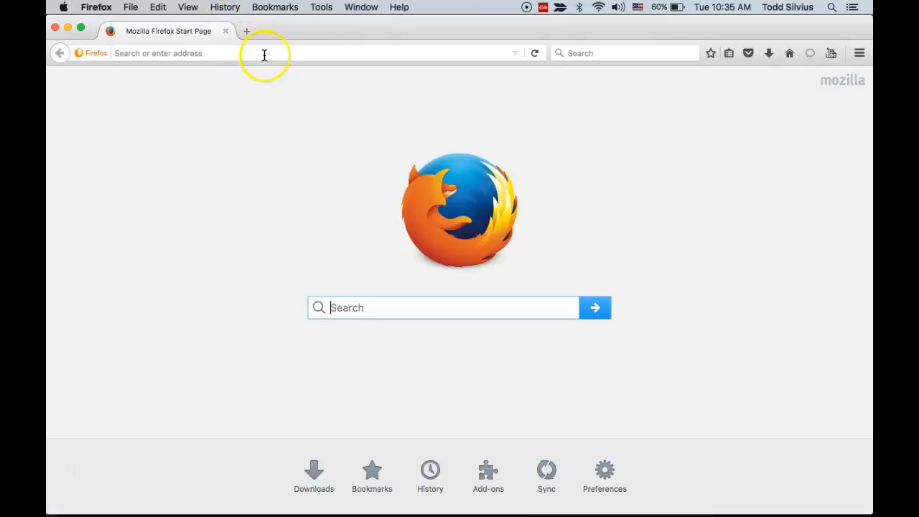
# Paste the sharing link, remove the verifier token from it and try to open the plain ePortfolio address.
pyautogui.press('super+v')
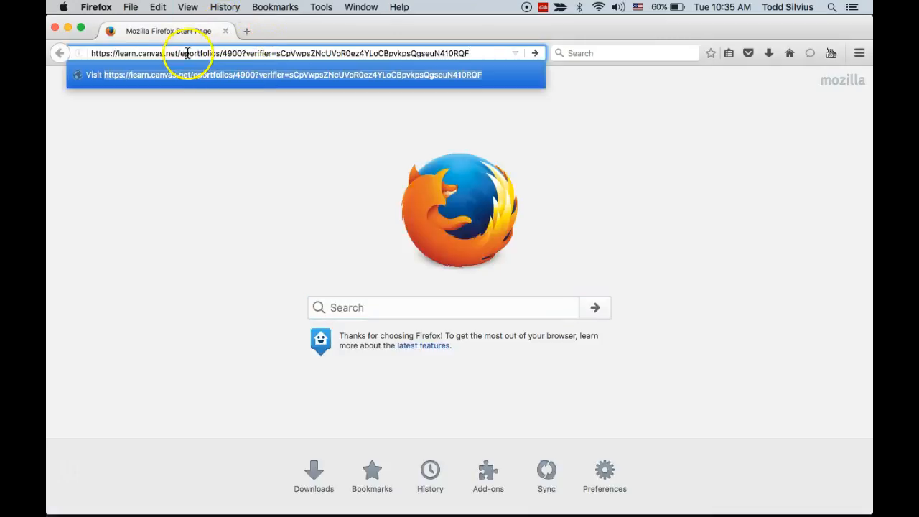
pyautogui.moveTo(244, 53); pyautogui.dragTo(252, 129)
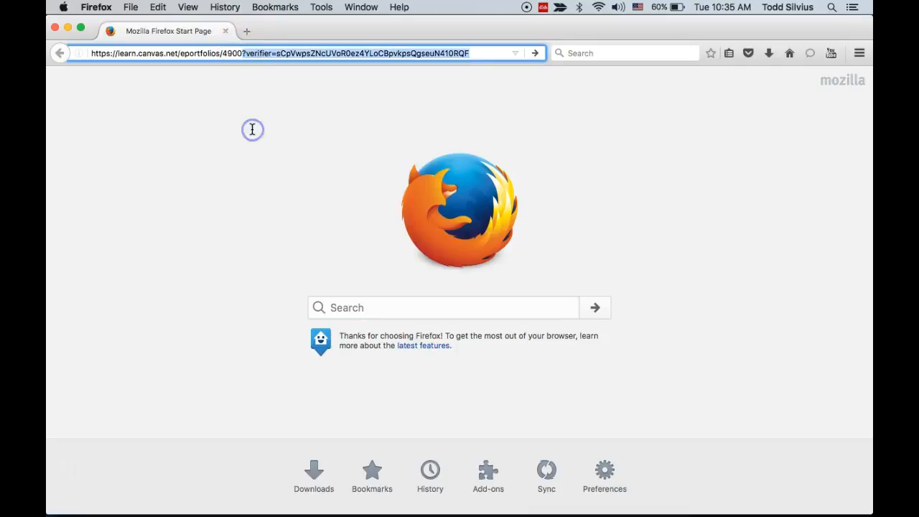
pyautogui.press('BackSpace')
pyautogui.press('Return')
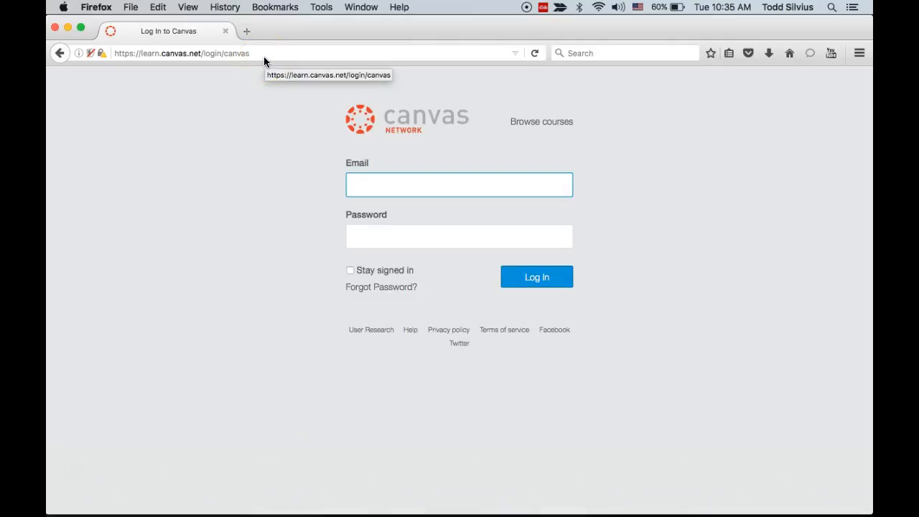
# Open the private ePortfolio as a visitor by pasting the complete sharing link, including its verifier token.
pyautogui.click(263, 56)
pyautogui.press('super+v')
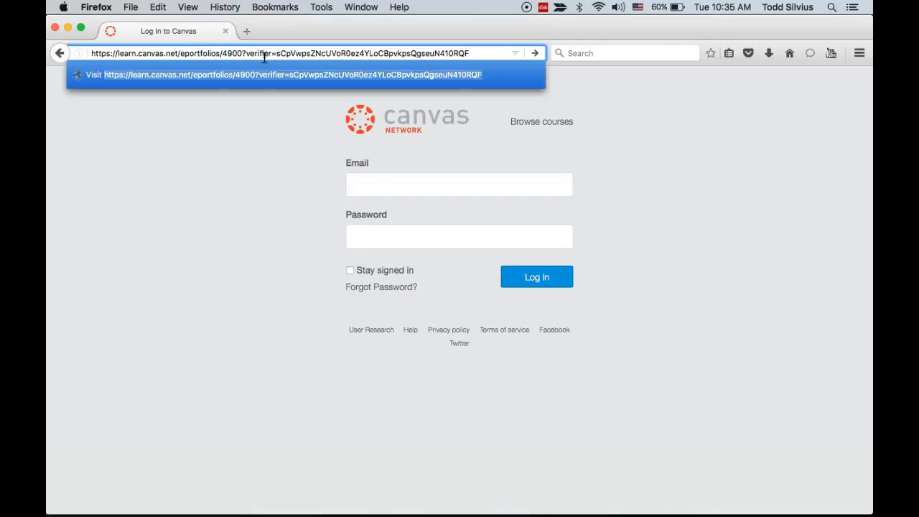
pyautogui.press('Return')
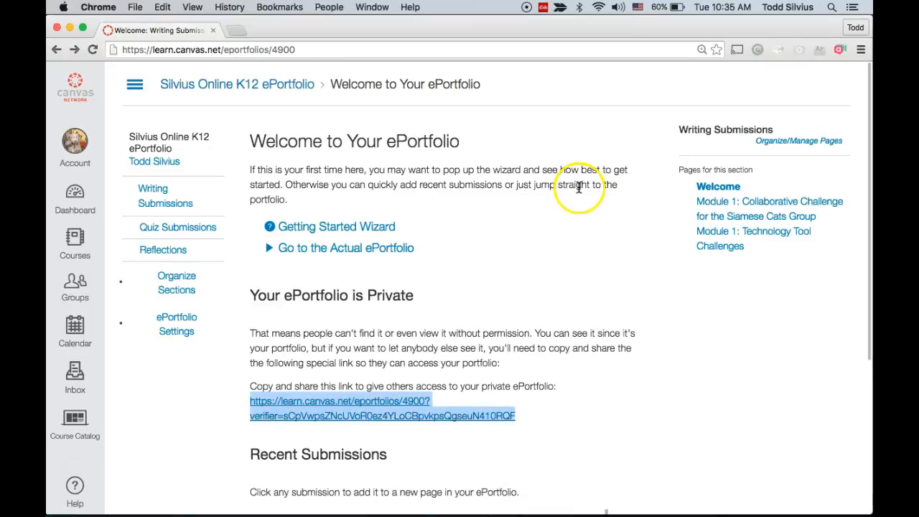
# Switch back to Chrome, make the ePortfolio public in its settings, save the update and look over the dashboard.
pyautogui.click(580, 187)
pyautogui.click(178, 332)
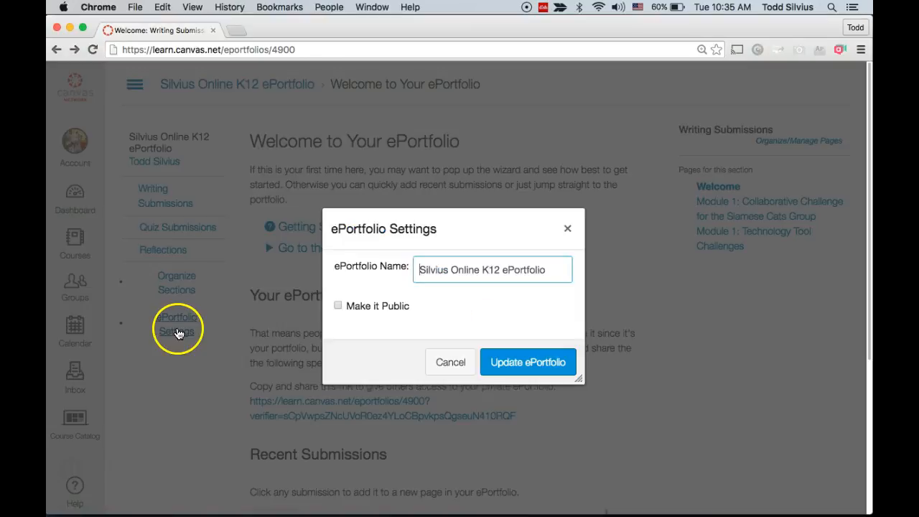
pyautogui.click(337, 309)
pyautogui.click(528, 366)
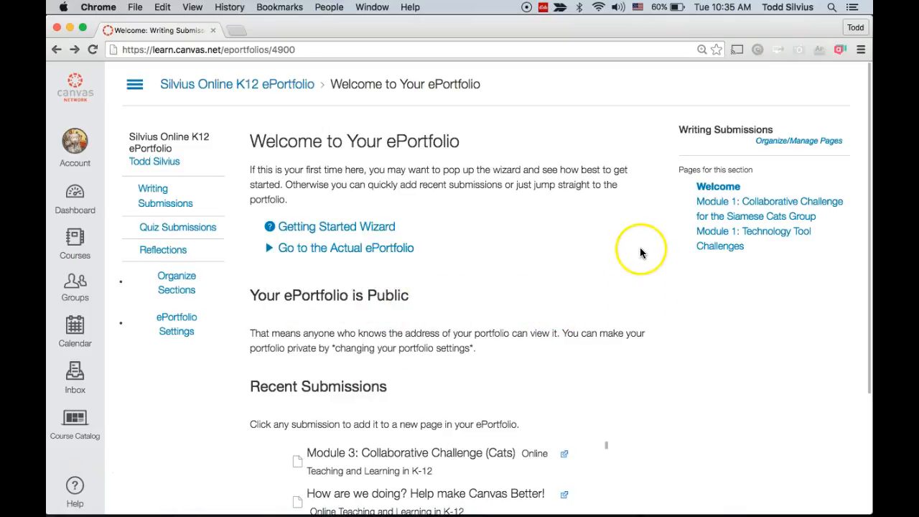
pyautogui.scroll(-5, 635, 247)
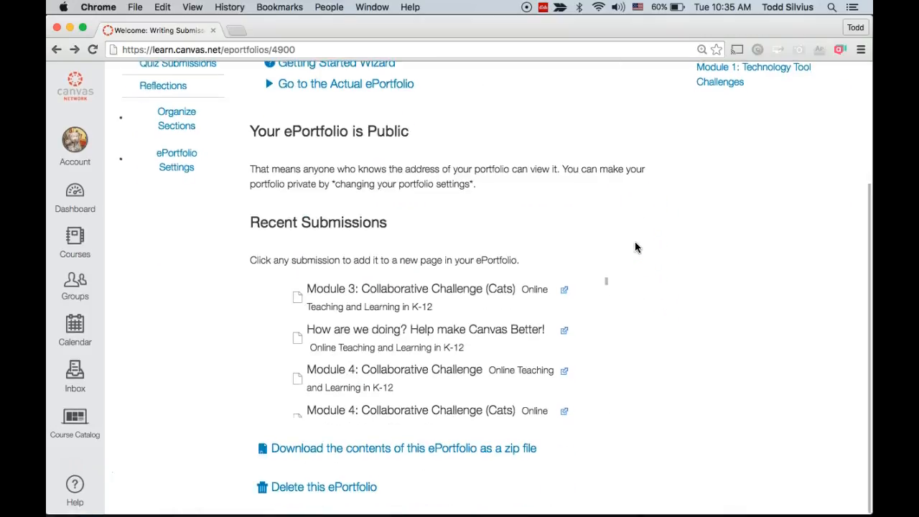
pyautogui.scroll(5, 646, 251)
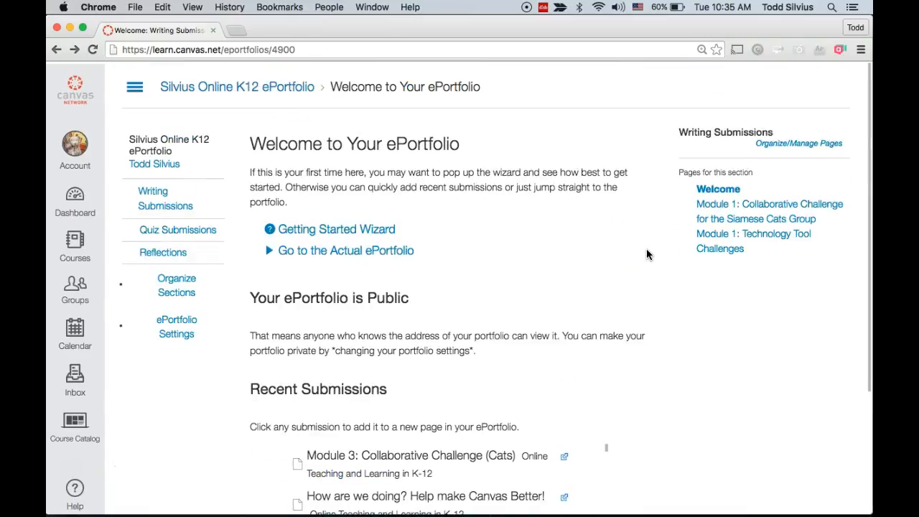